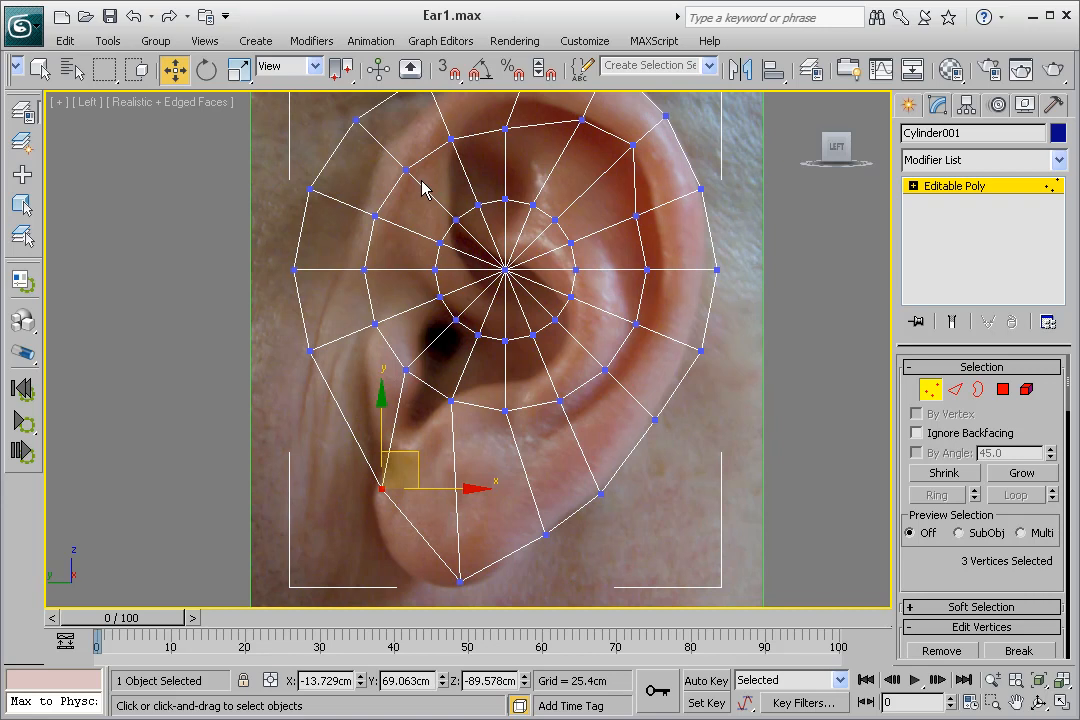
# Step: Move the inner vertex ring and its centre down over the ear's concha and scale the ring down slightly
pyautogui.moveTo(596, 366); pyautogui.dragTo(596, 366)
pyautogui.moveTo(507, 268); pyautogui.dragTo(503, 316)
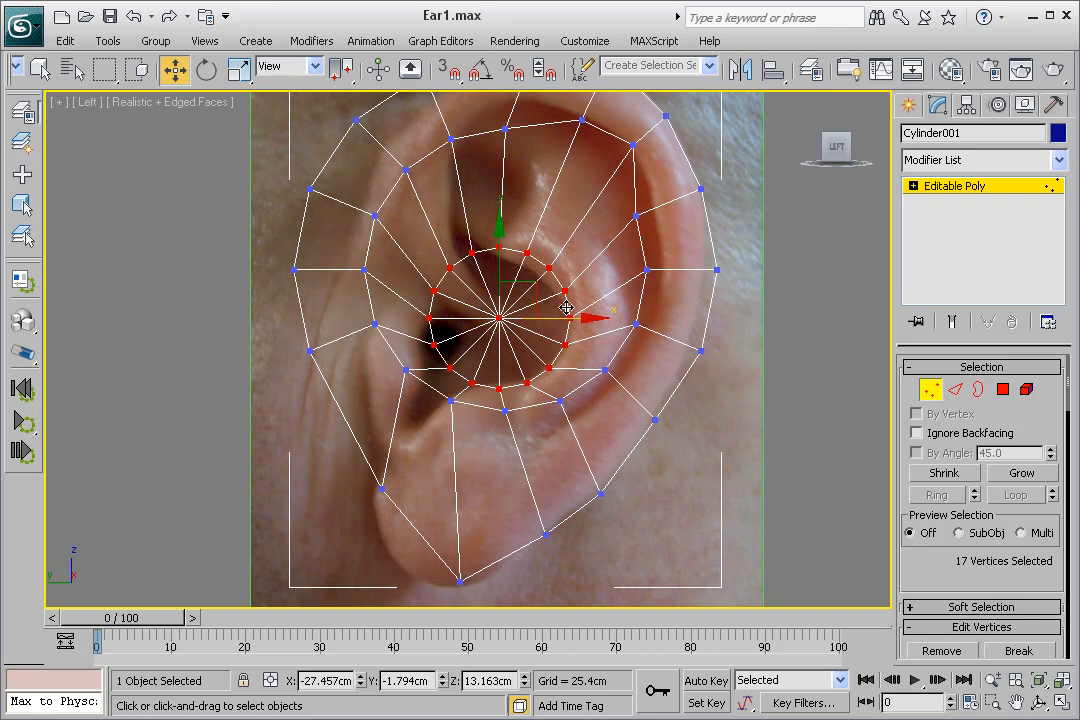
pyautogui.click(238, 68)
pyautogui.moveTo(523, 304); pyautogui.dragTo(515, 322)
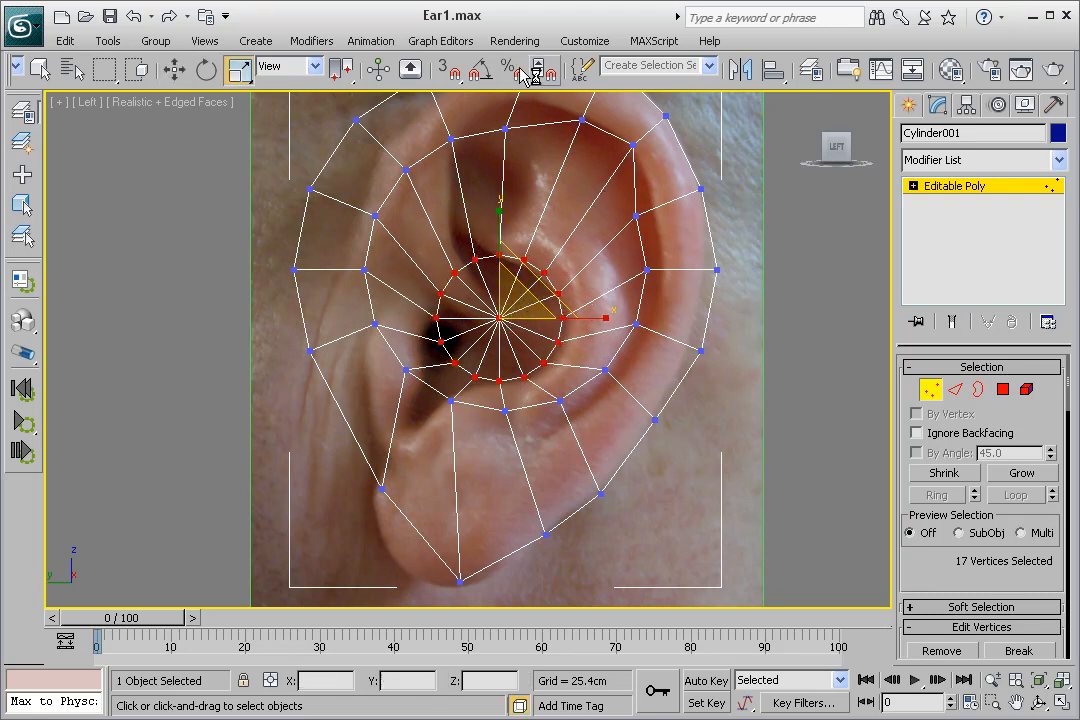
# Step: Move the rear middle-ring vertices outward to follow the inner fold of the ear's rim
pyautogui.click(174, 68)
pyautogui.moveTo(631, 254); pyautogui.dragTo(661, 269)
pyautogui.click(636, 214)
pyautogui.moveTo(636, 214); pyautogui.dragTo(651, 209)
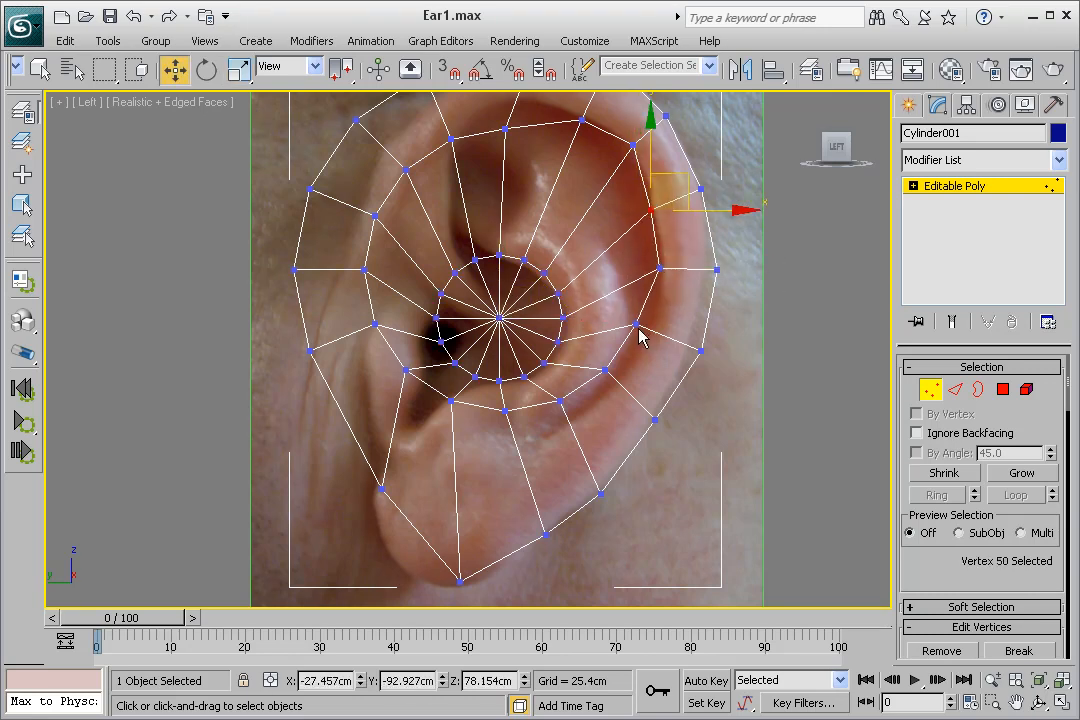
# Step: Move the lower middle-ring vertices down to follow the fold beneath the concha, above the earlobe
pyautogui.moveTo(635, 326); pyautogui.dragTo(563, 435)
pyautogui.moveTo(505, 410); pyautogui.dragTo(501, 437)
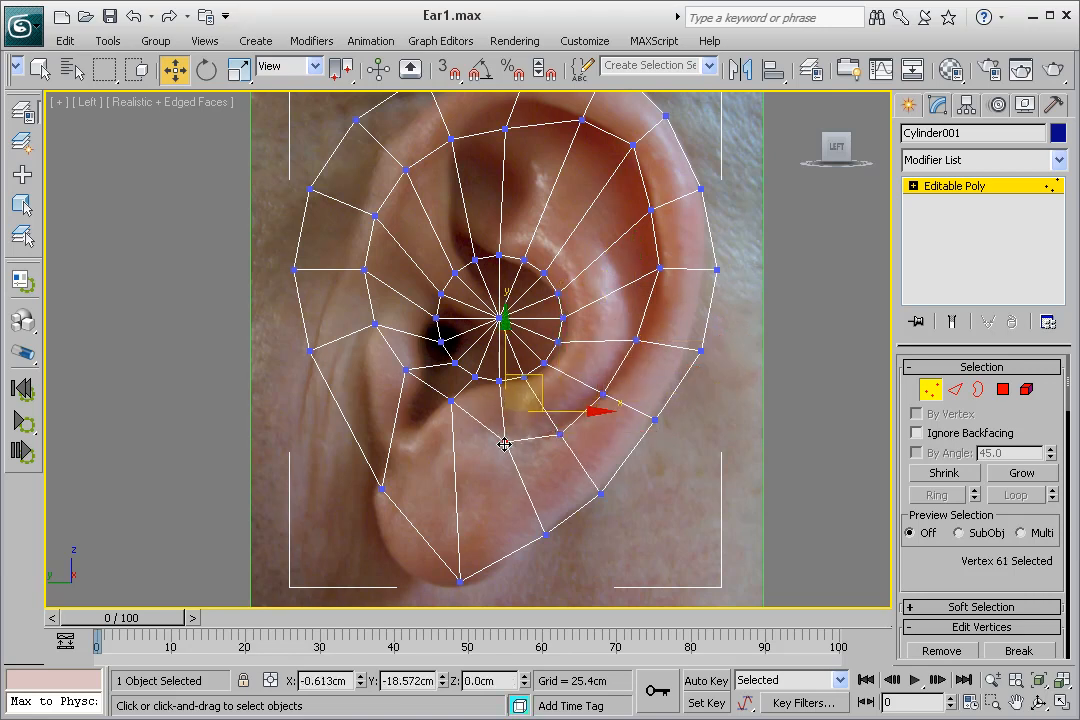
pyautogui.click(453, 401)
pyautogui.moveTo(455, 402); pyautogui.dragTo(448, 415)
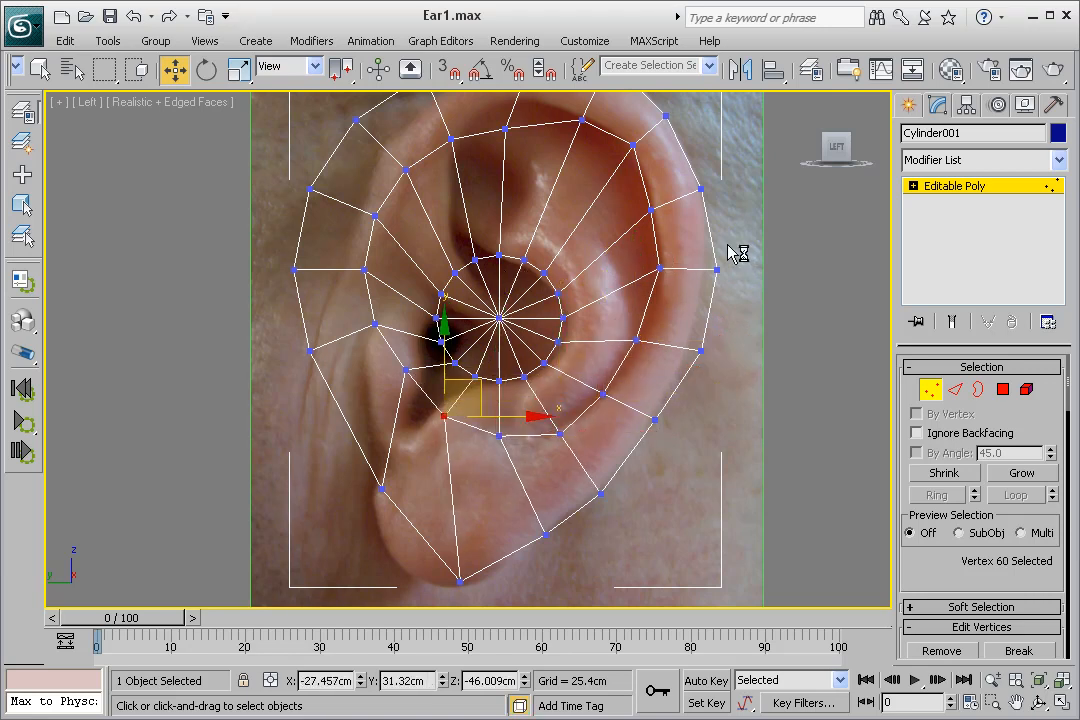
# Step: Align the upper middle-ring vertices with the inside of the top rim and shift the inner-ring vertex below them toward the front
pyautogui.moveTo(738, 251); pyautogui.dragTo(710, 348, button='middle')
pyautogui.moveTo(400, 181); pyautogui.dragTo(425, 207)
pyautogui.moveTo(491, 248); pyautogui.dragTo(503, 219)
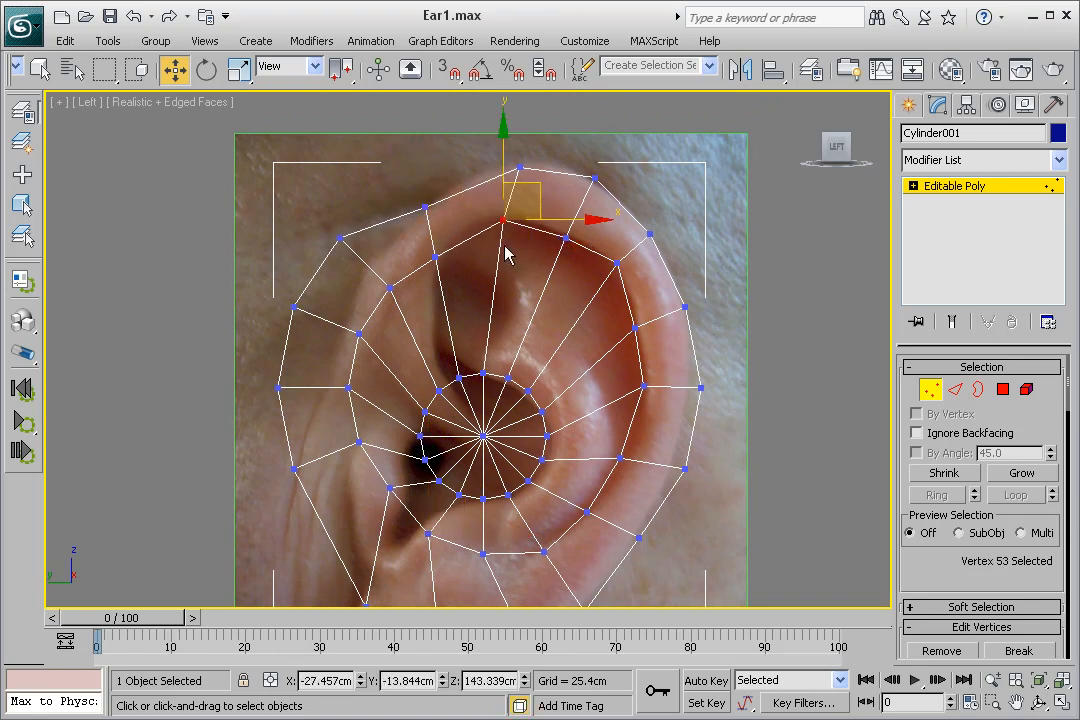
pyautogui.click(437, 259)
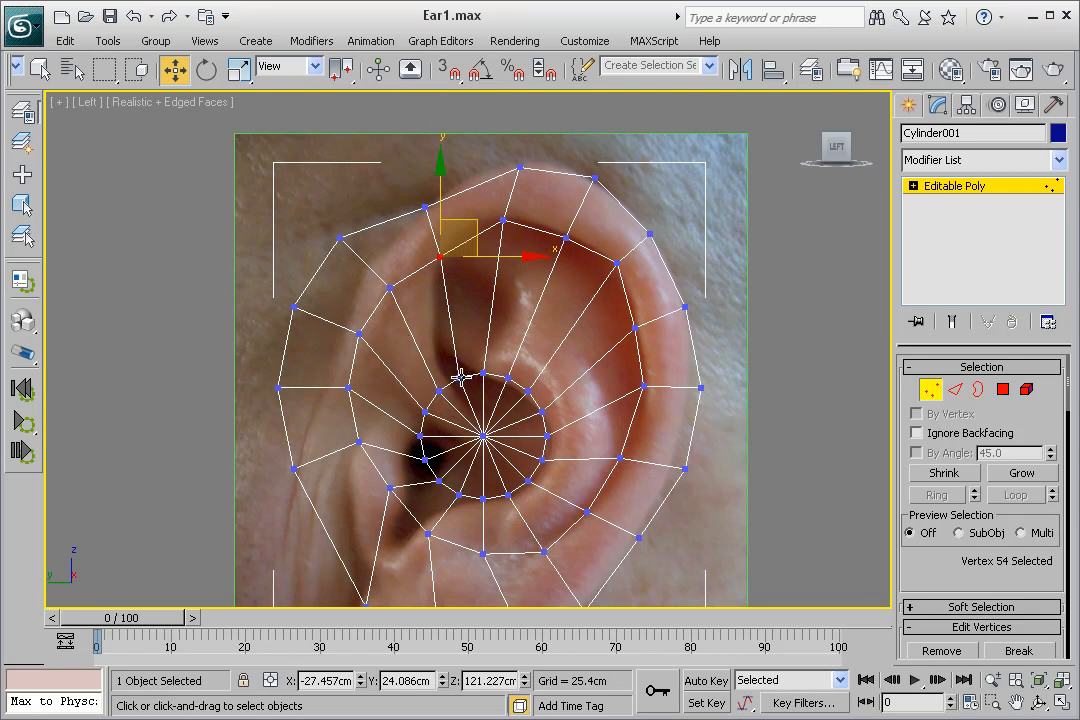
pyautogui.moveTo(460, 377); pyautogui.dragTo(444, 381)
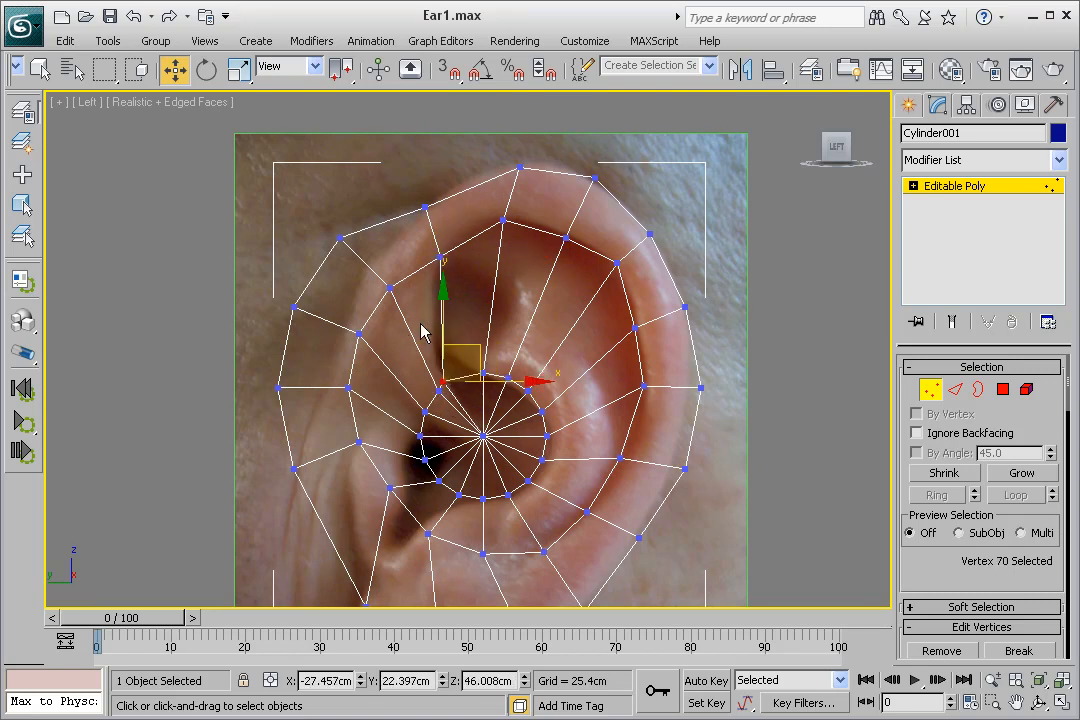
pyautogui.click(442, 258)
# Step: Pull the upper-front outer and middle-ring vertices onto the front rim, then adjust the adjacent inner-ring vertex and the centre vertex
pyautogui.click(331, 231)
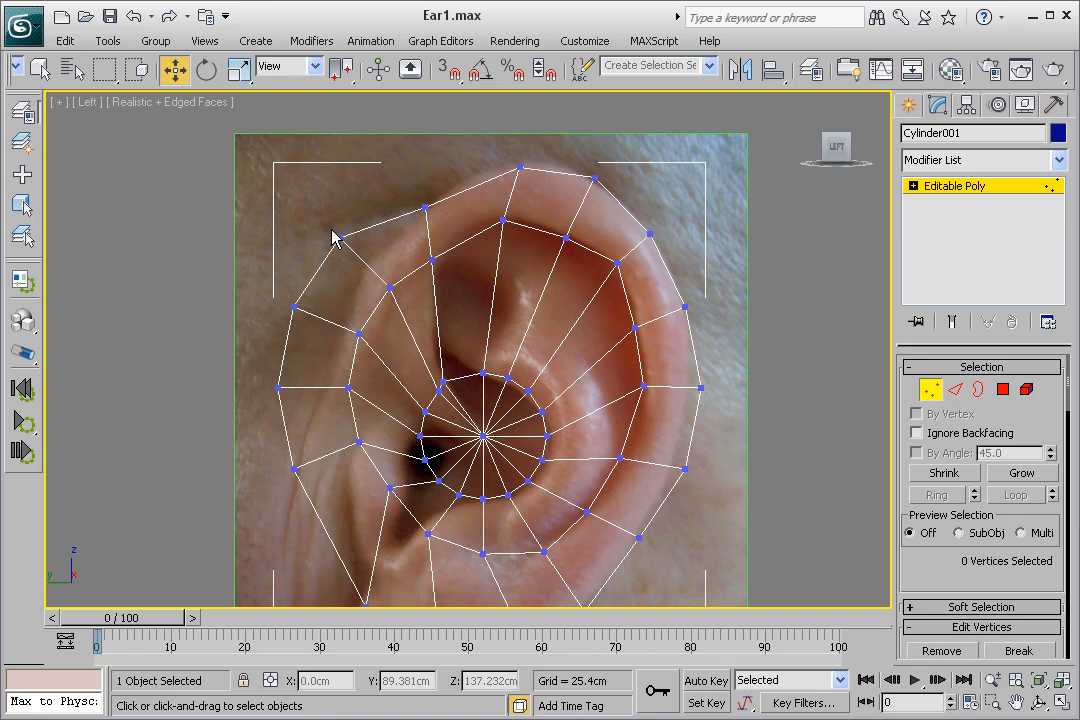
pyautogui.moveTo(320, 227); pyautogui.dragTo(401, 318)
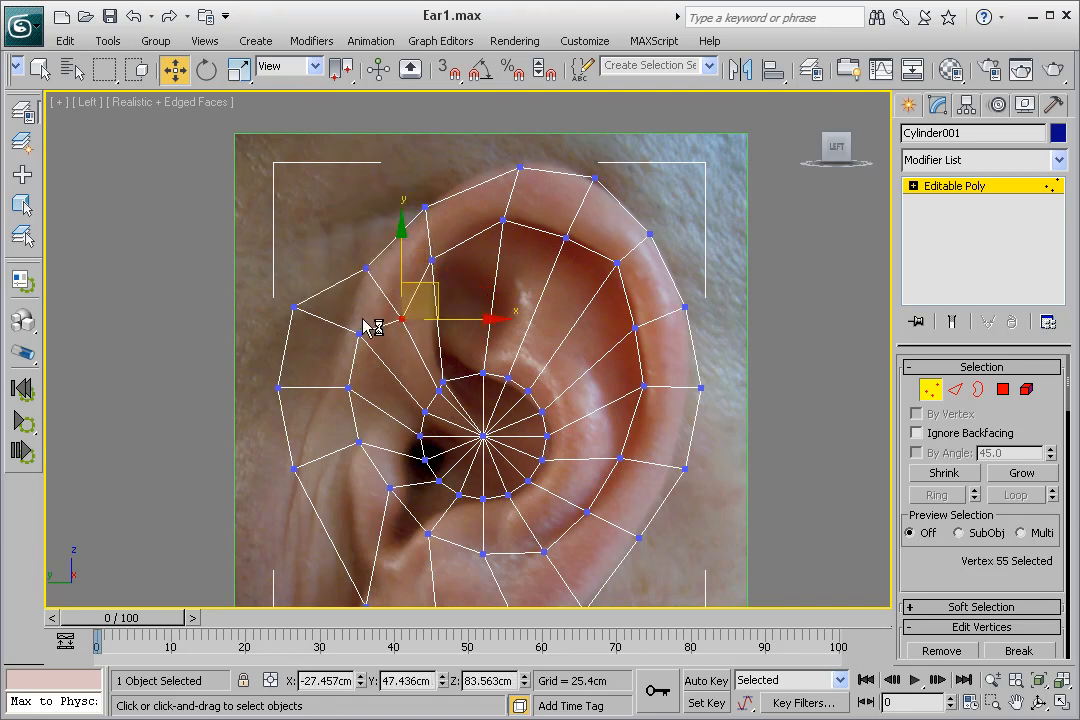
pyautogui.click(366, 349)
pyautogui.moveTo(361, 334); pyautogui.dragTo(386, 359)
pyautogui.moveTo(324, 328); pyautogui.dragTo(357, 334)
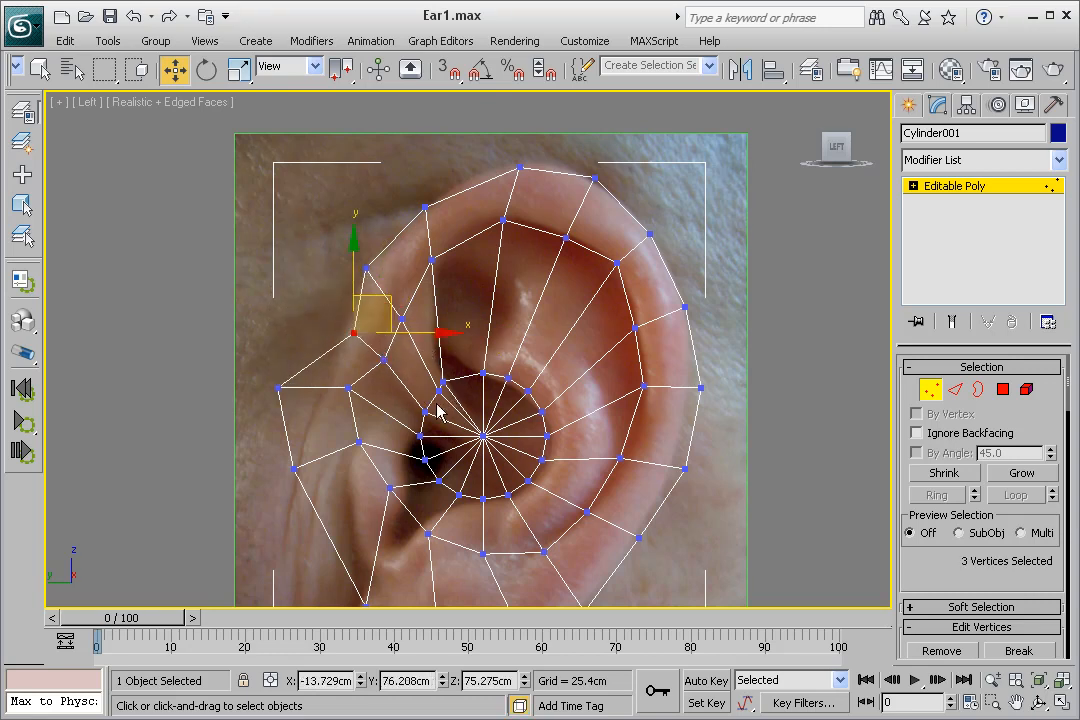
pyautogui.moveTo(439, 393); pyautogui.dragTo(432, 401)
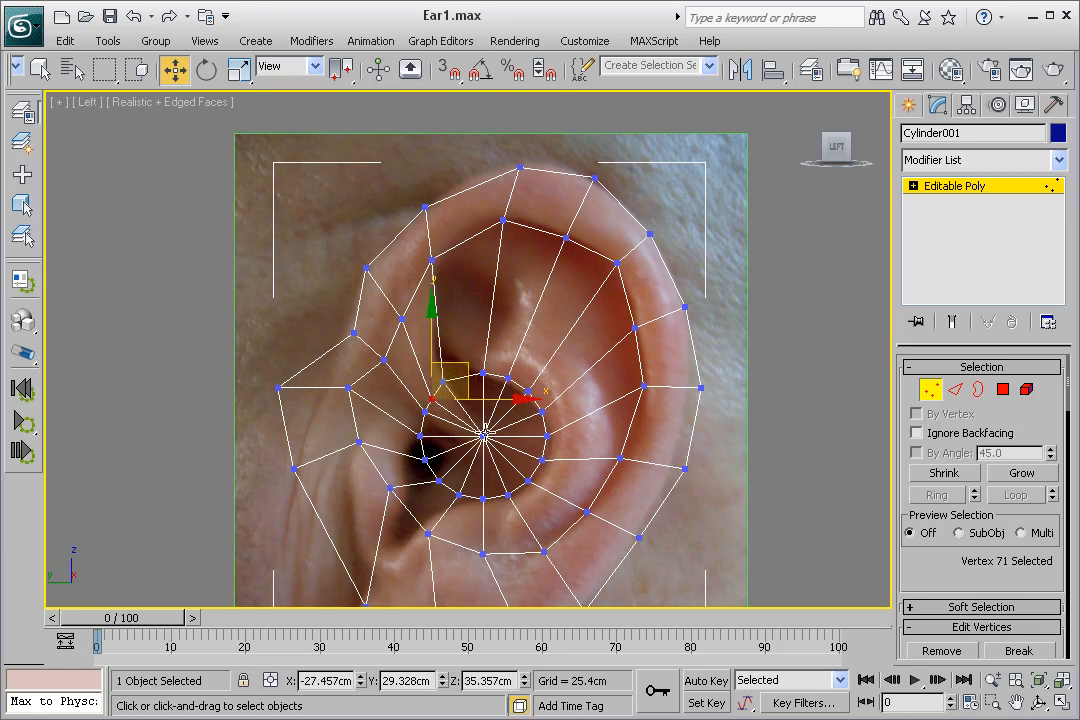
pyautogui.moveTo(481, 440)
pyautogui.mouseDown()
pyautogui.moveTo(459, 443)
pyautogui.moveTo(490, 446)
pyautogui.mouseUp()
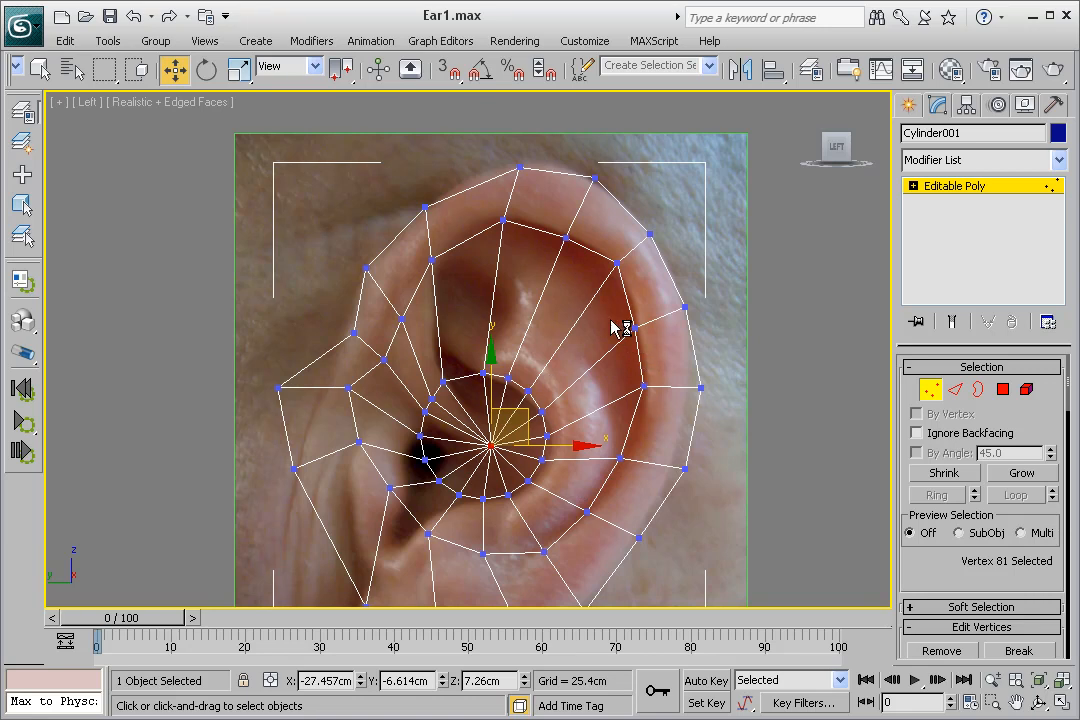
# Step: Move the lower-front middle-ring vertices to the notch below the tragus and to the front edge of the ear canal
pyautogui.moveTo(741, 428); pyautogui.dragTo(752, 284, button='middle')
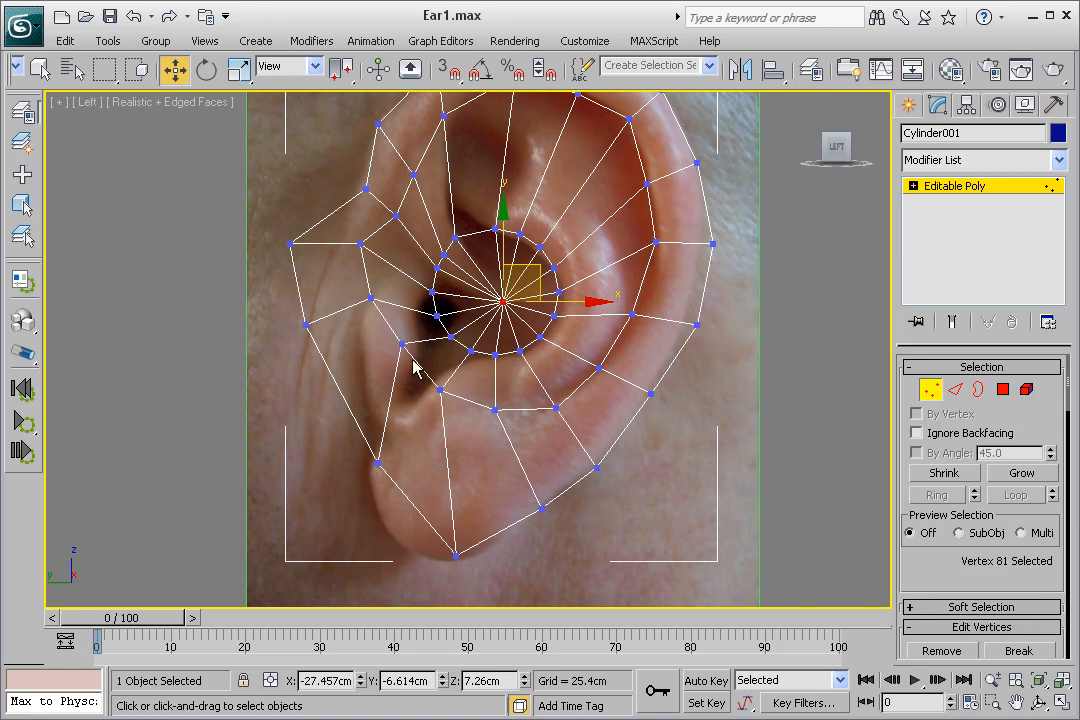
pyautogui.moveTo(404, 345); pyautogui.dragTo(410, 381)
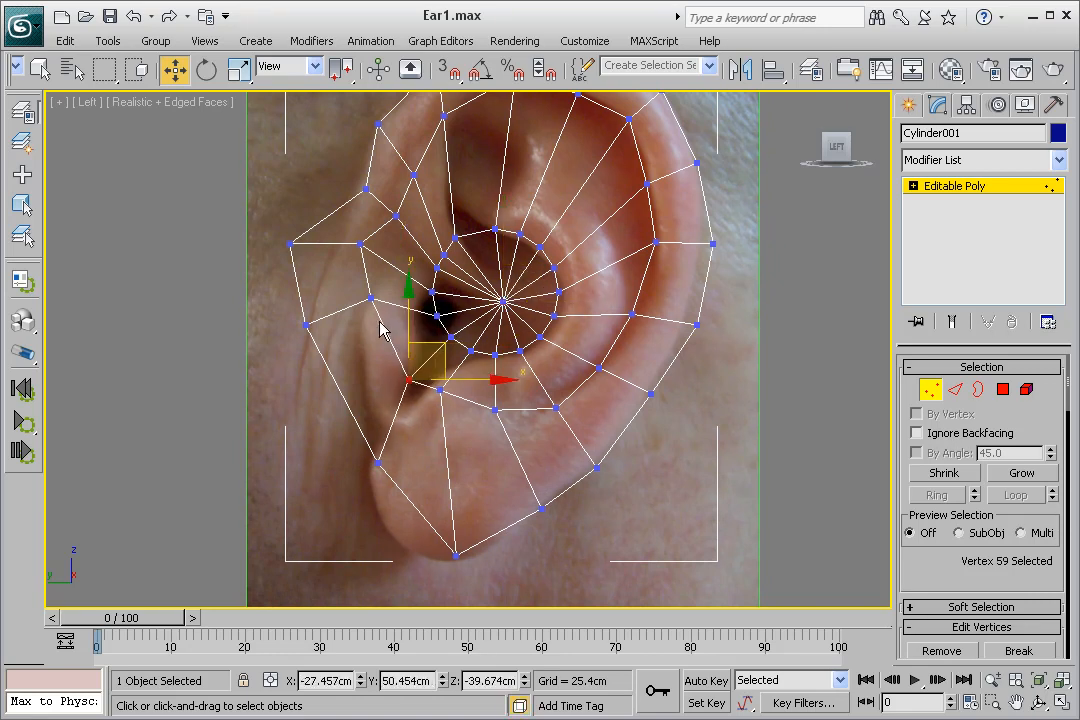
pyautogui.moveTo(373, 299); pyautogui.dragTo(419, 315)
# Step: Pull the outer vertices in front of the tragus inward to the ear's front edge, along with the middle-ring vertex above the tragus
pyautogui.moveTo(305, 323); pyautogui.dragTo(355, 318)
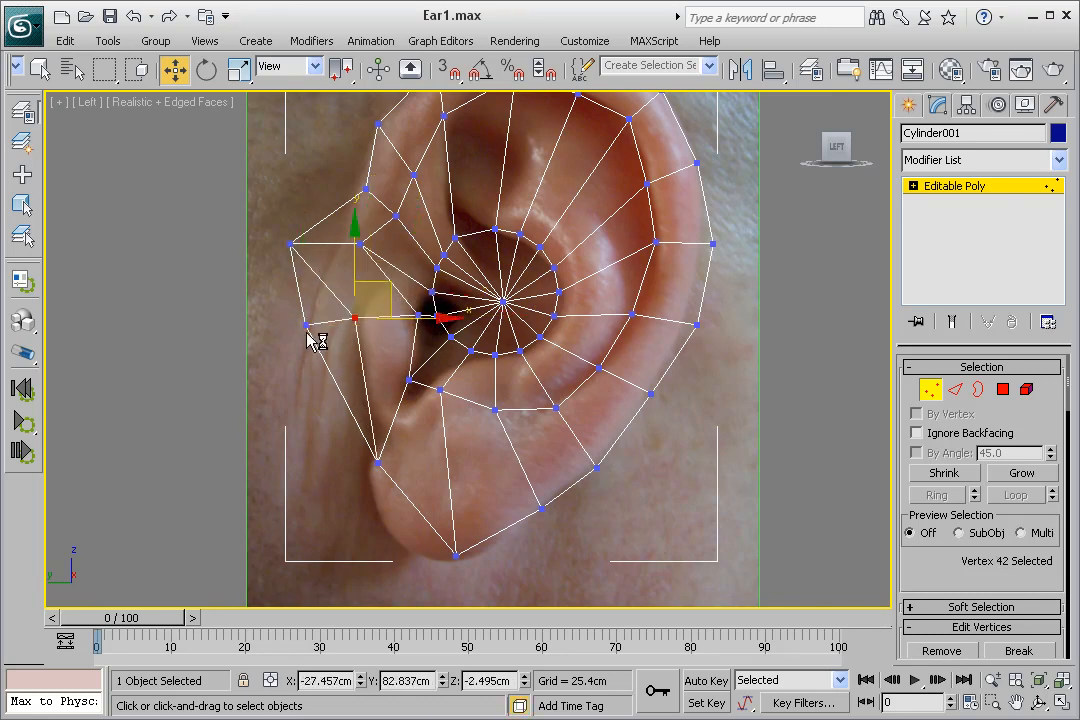
pyautogui.hotkey('ctrl', 'z')
pyautogui.moveTo(284, 315); pyautogui.dragTo(358, 324)
pyautogui.moveTo(305, 263); pyautogui.dragTo(398, 267)
pyautogui.moveTo(318, 240); pyautogui.dragTo(357, 267)
pyautogui.moveTo(347, 256); pyautogui.dragTo(361, 262)
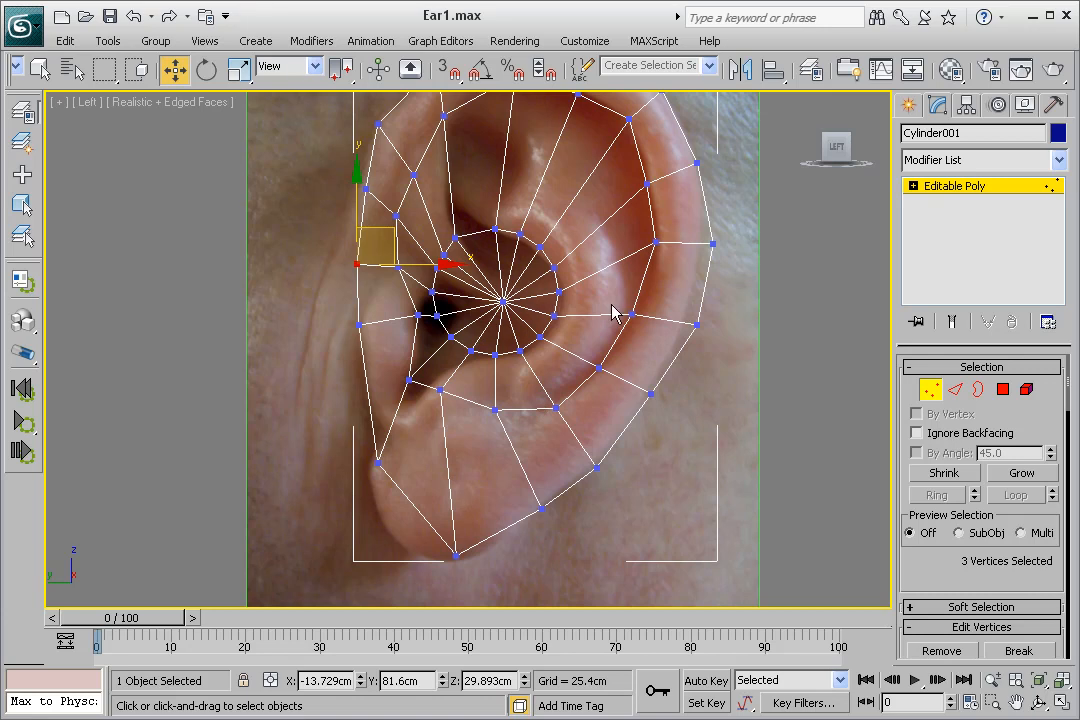
# Step: Reposition the front inner-ring vertices around the upper and rear edges of the ear canal opening
pyautogui.moveTo(759, 385)
pyautogui.mouseDown(button='middle')
pyautogui.moveTo(738, 448)
pyautogui.moveTo(771, 378)
pyautogui.mouseUp(button='middle')
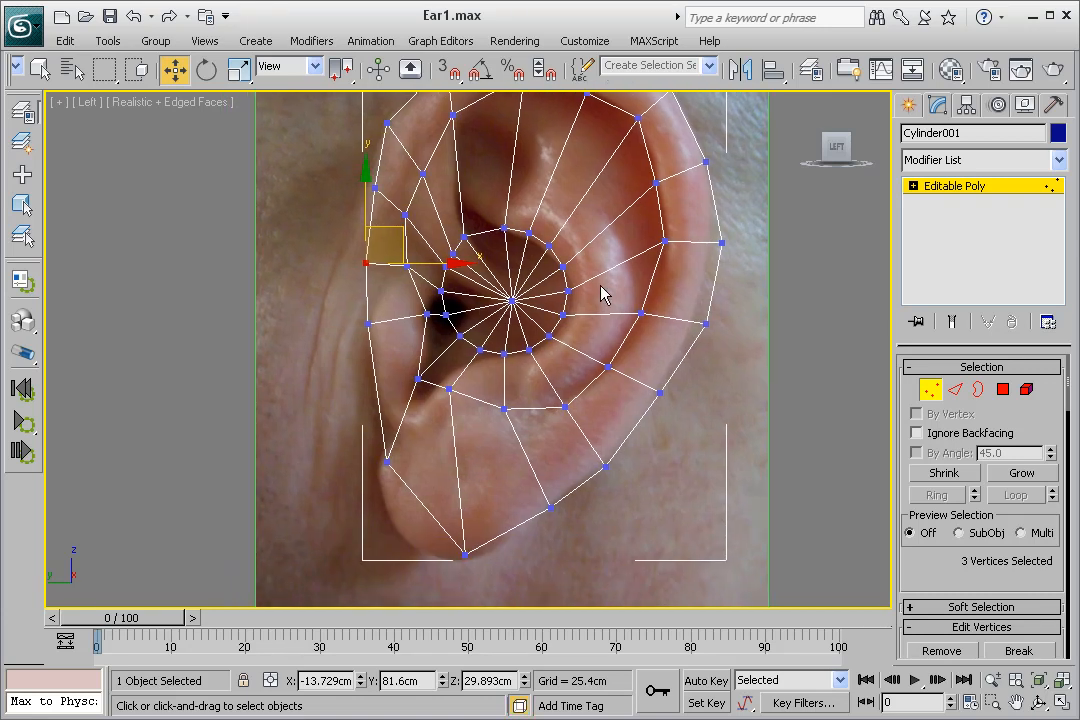
pyautogui.scroll(3, 601, 293)
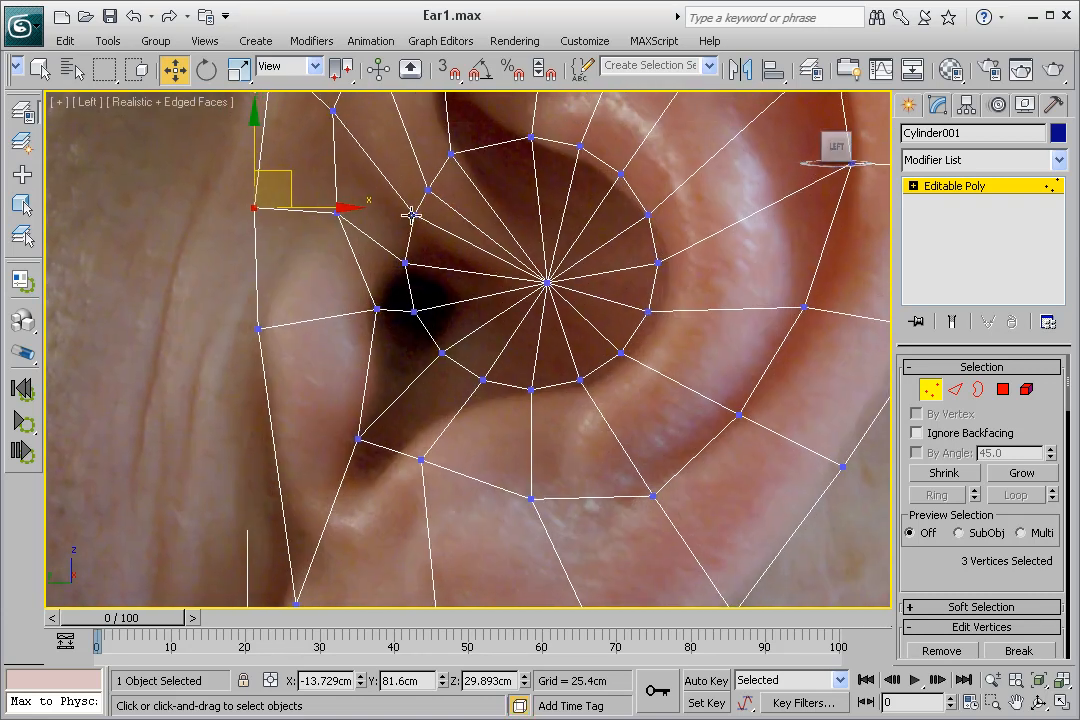
pyautogui.moveTo(428, 190); pyautogui.dragTo(415, 225)
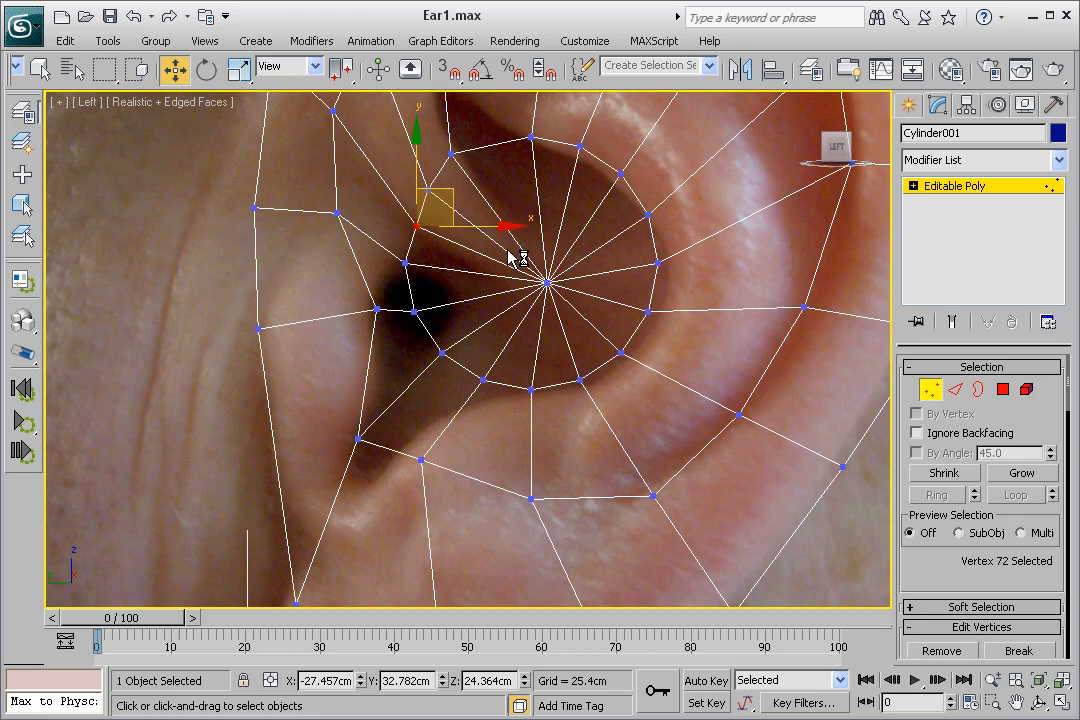
pyautogui.click(427, 272)
pyautogui.moveTo(404, 263); pyautogui.dragTo(470, 321)
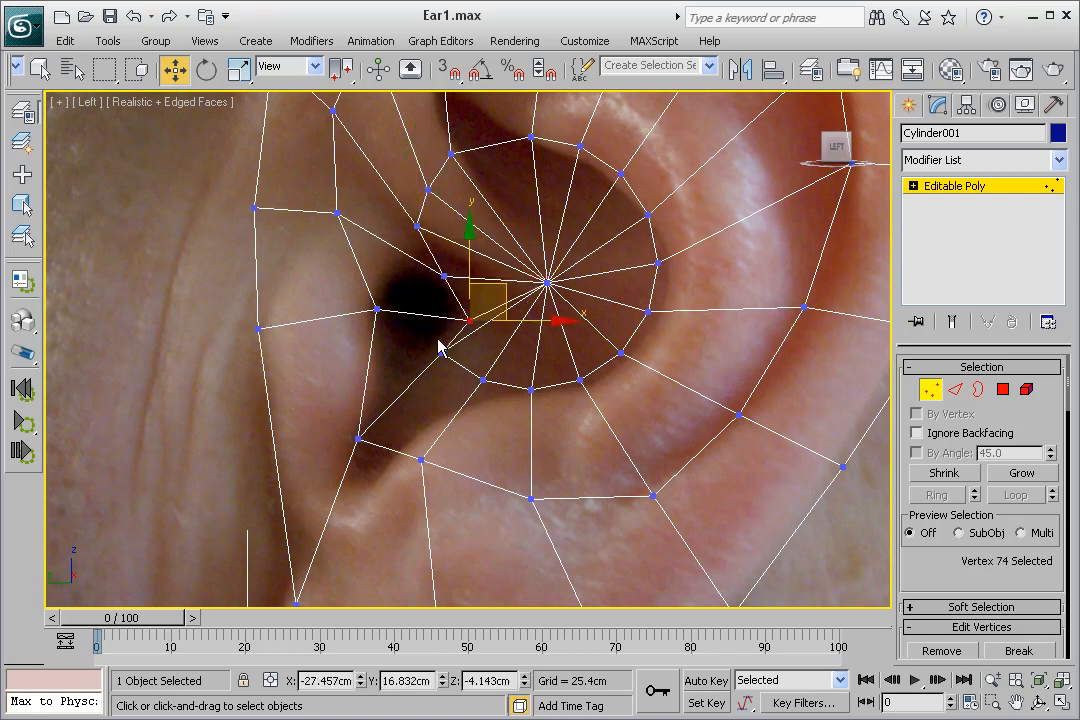
pyautogui.click(444, 354)
pyautogui.moveTo(452, 321)
pyautogui.mouseDown()
pyautogui.moveTo(473, 333)
pyautogui.moveTo(456, 345)
pyautogui.mouseUp()
# Step: Line up the middle-ring vertices along the tragus edge of the ear canal and refine the inner-ring vertices behind the opening
pyautogui.moveTo(381, 314); pyautogui.dragTo(396, 360)
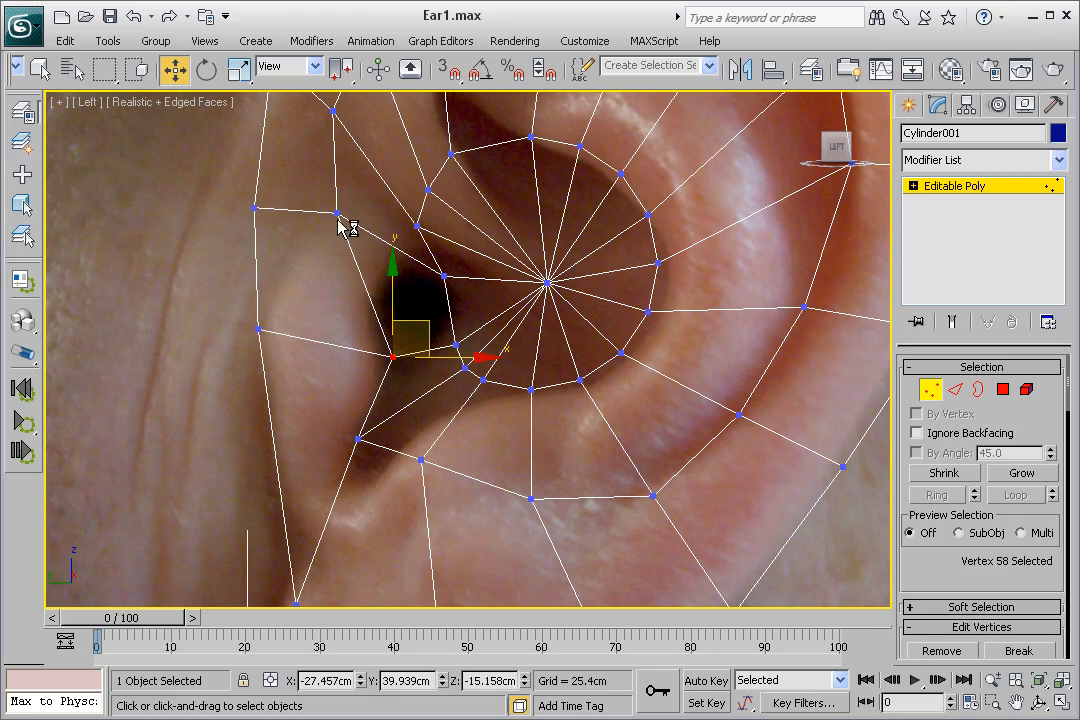
pyautogui.moveTo(337, 216); pyautogui.dragTo(452, 270)
pyautogui.moveTo(455, 343); pyautogui.dragTo(465, 345)
pyautogui.moveTo(396, 358); pyautogui.dragTo(388, 362)
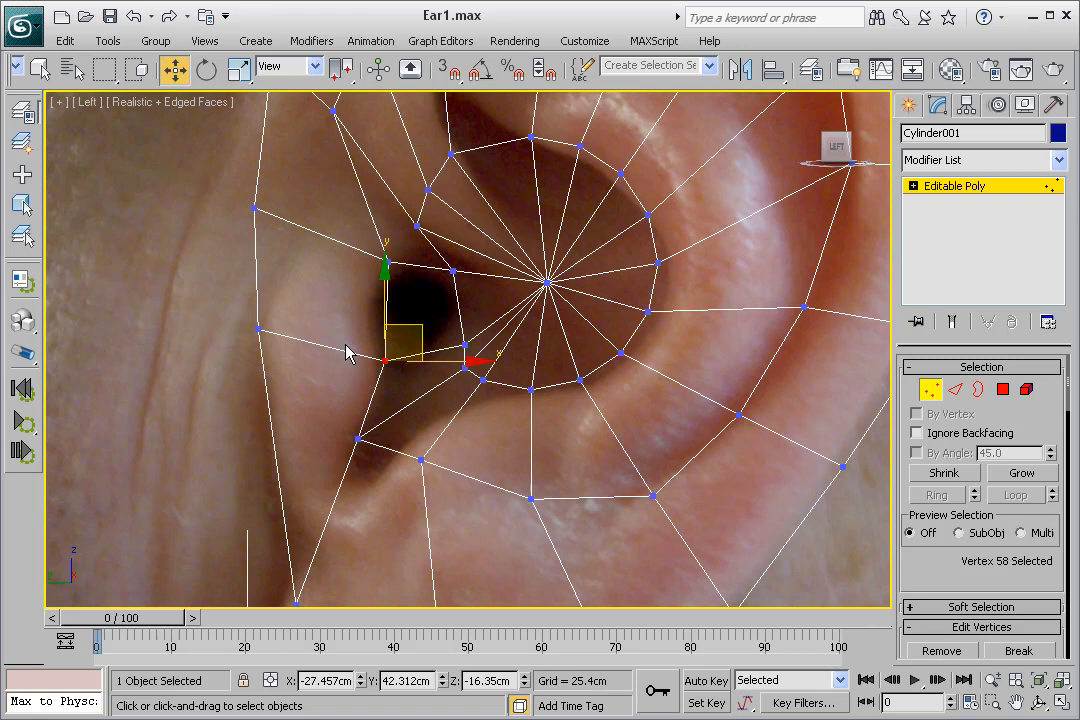
pyautogui.moveTo(357, 439); pyautogui.dragTo(387, 417)
# Step: Shape the outer vertices around the front of the tragus and fine-tune the middle-ring vertex at the canal's upper front corner
pyautogui.moveTo(413, 475); pyautogui.dragTo(424, 401, button='middle')
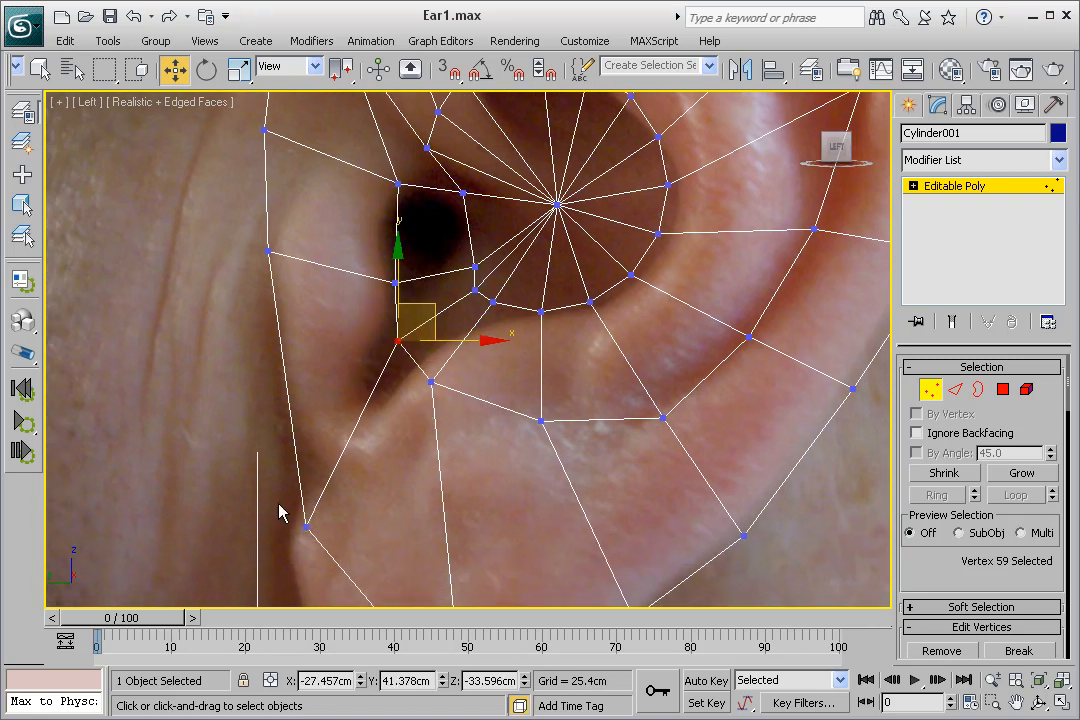
pyautogui.moveTo(314, 557); pyautogui.dragTo(289, 407)
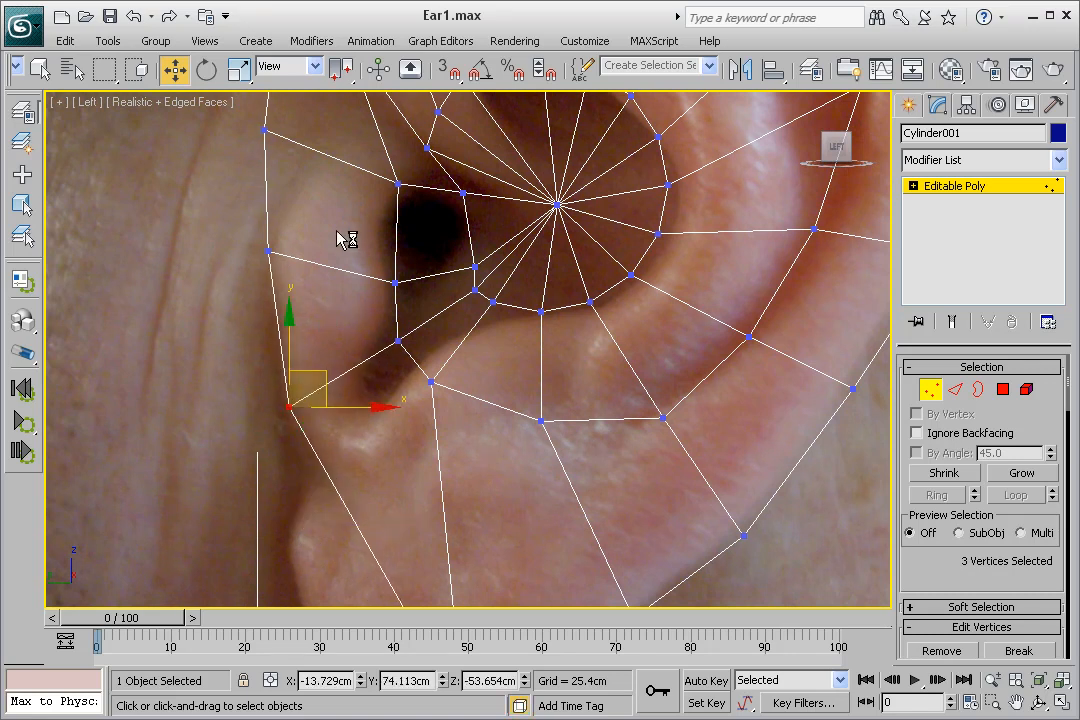
pyautogui.click(400, 181)
pyautogui.moveTo(400, 181); pyautogui.dragTo(393, 187)
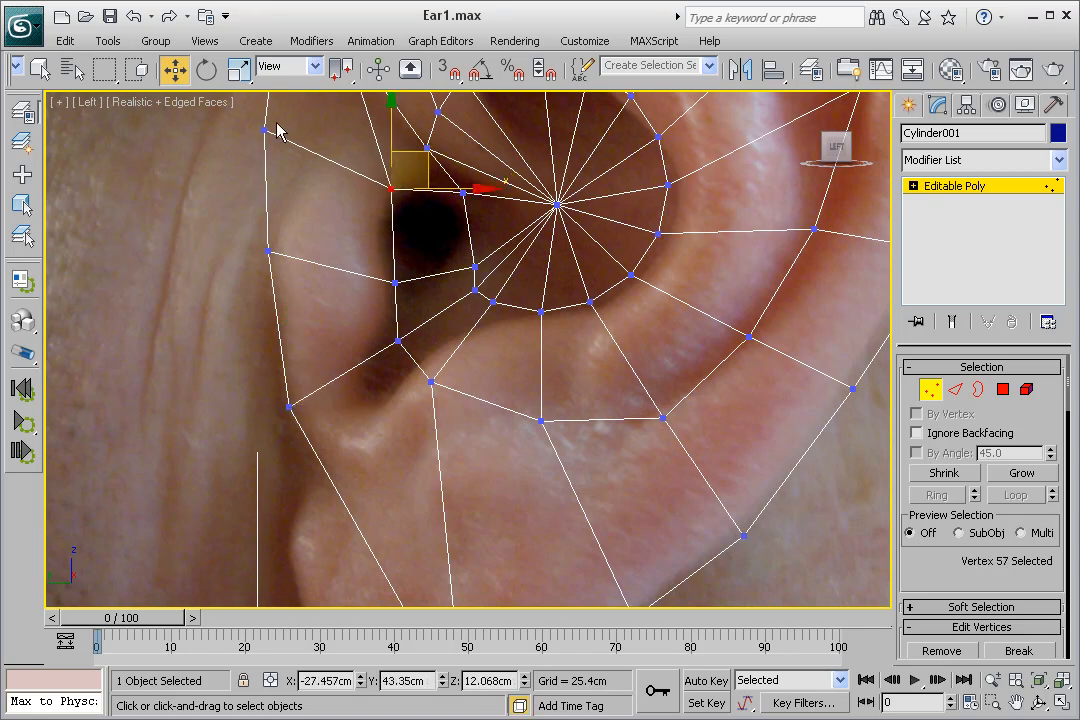
pyautogui.moveTo(284, 166)
pyautogui.mouseDown()
pyautogui.moveTo(265, 133)
pyautogui.moveTo(304, 159)
pyautogui.mouseUp()
# Step: Move the two lowest front middle-ring vertices down into the notch between the tragus and the earlobe
pyautogui.moveTo(416, 311); pyautogui.dragTo(431, 302, button='middle')
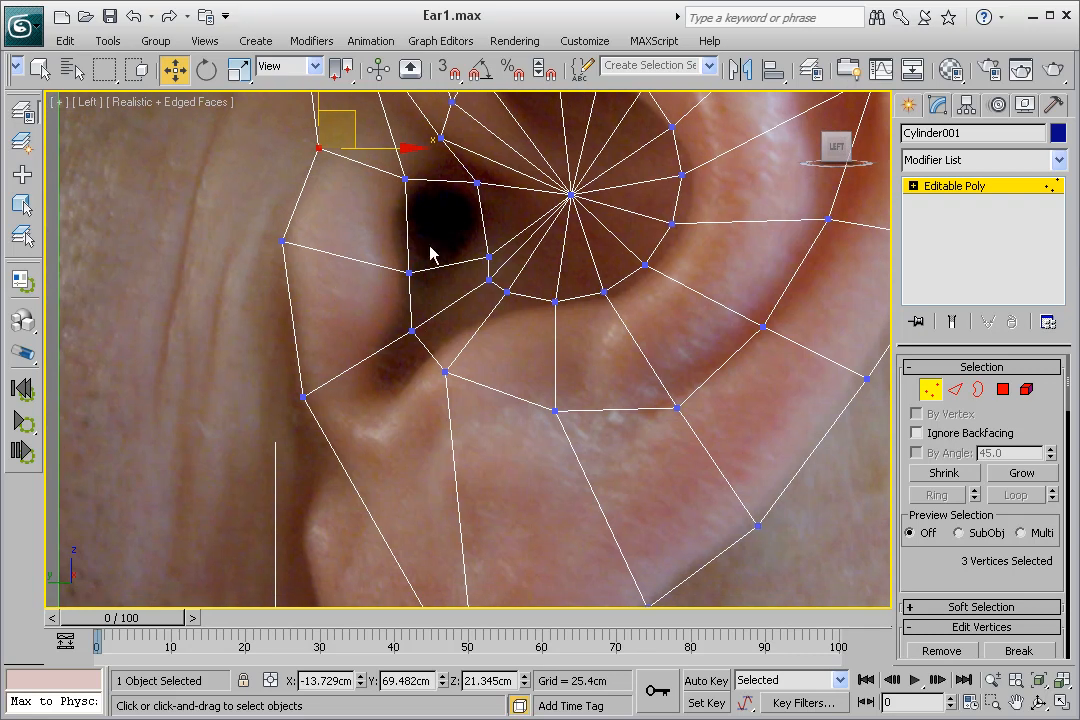
pyautogui.click(445, 373)
pyautogui.moveTo(449, 372); pyautogui.dragTo(424, 366)
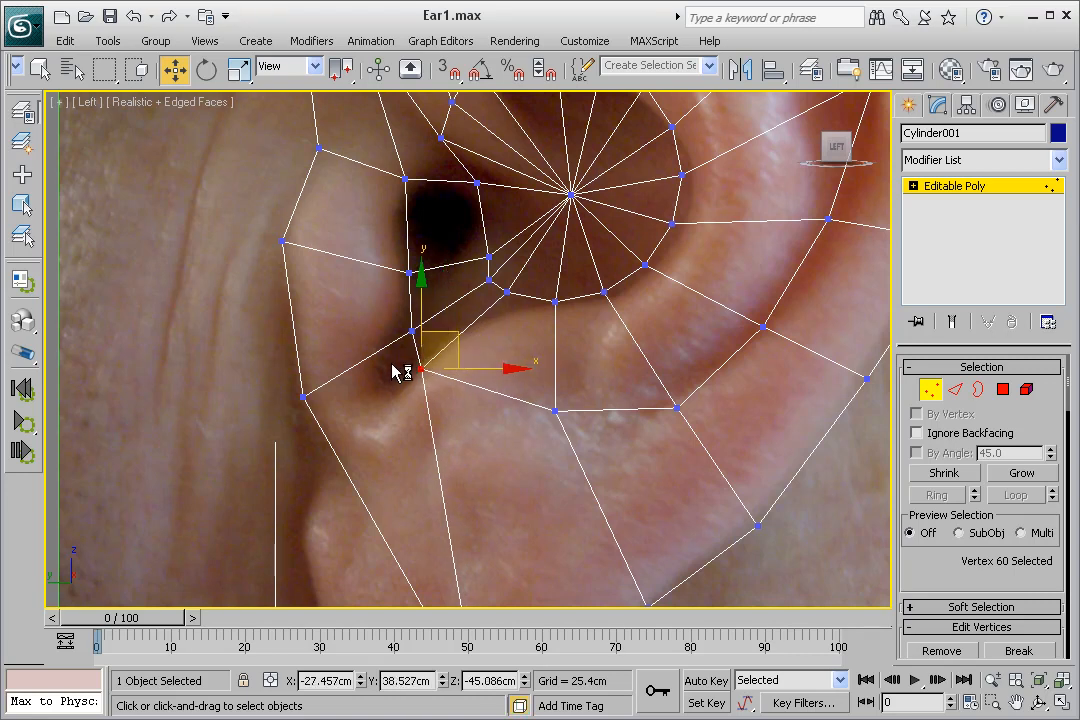
pyautogui.moveTo(411, 331); pyautogui.dragTo(397, 390)
pyautogui.click(421, 370)
# Step: Spread the lower-front inner-ring vertices below the ear canal toward the notch and the concha's lower edge
pyautogui.click(507, 293)
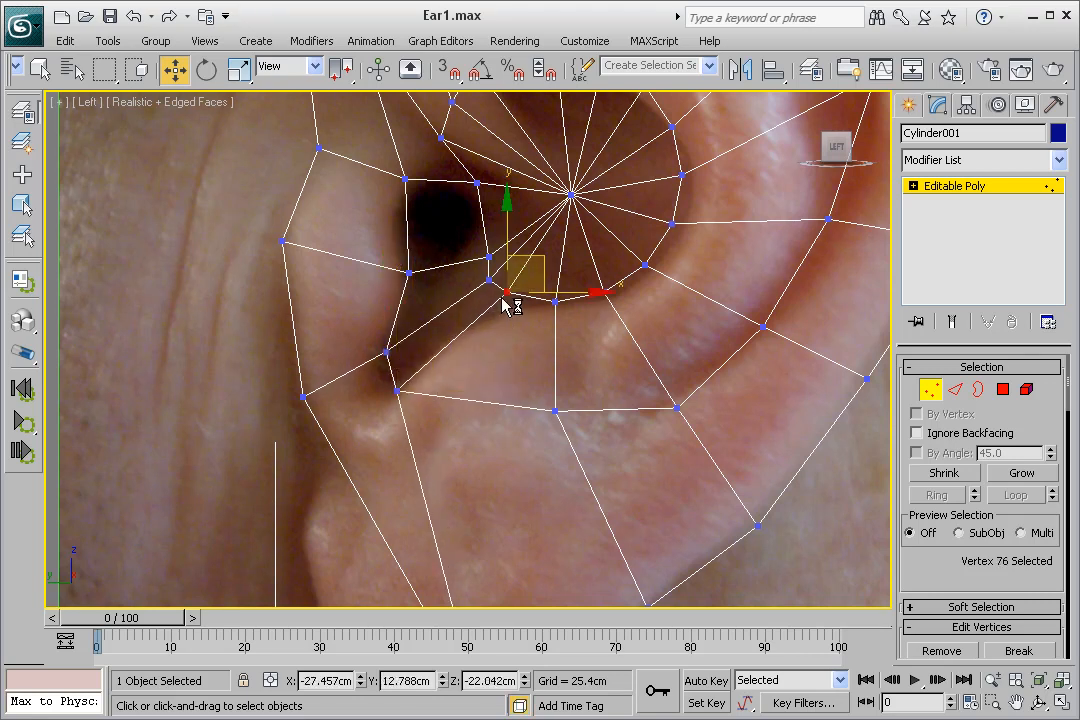
pyautogui.moveTo(507, 293); pyautogui.dragTo(475, 319)
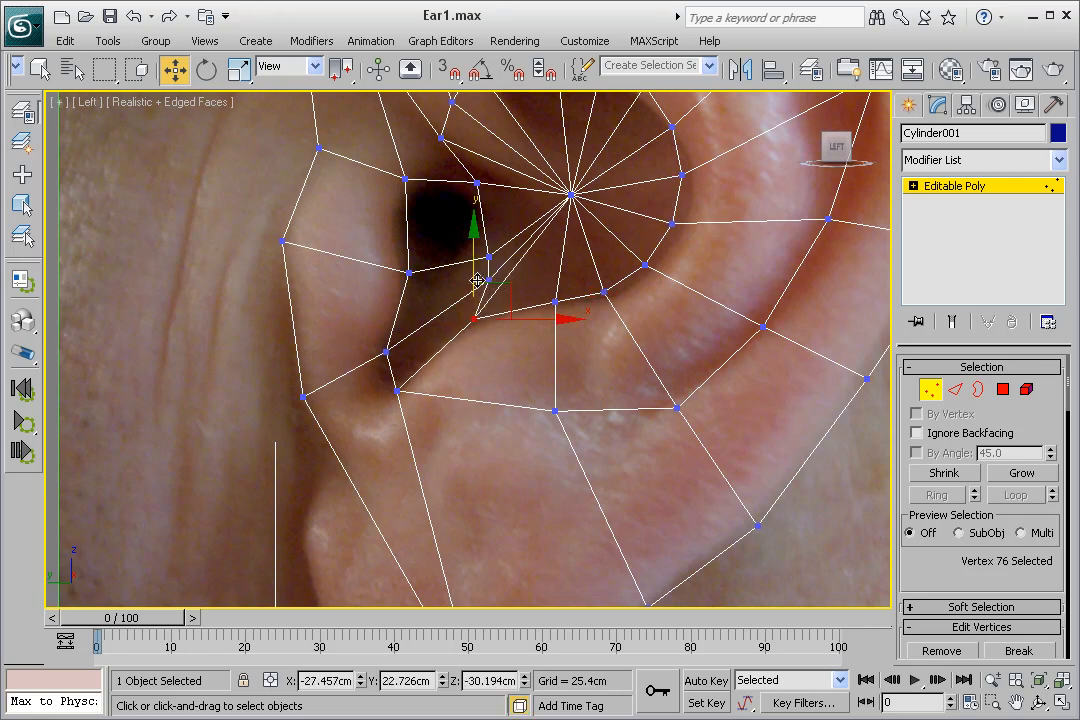
pyautogui.moveTo(481, 281); pyautogui.dragTo(483, 250)
pyautogui.click(486, 280)
pyautogui.click(488, 258)
# Step: Nudge the top and rear inner-ring vertices to trace the edge of the dark concha hollow
pyautogui.moveTo(578, 298); pyautogui.dragTo(588, 398, button='middle')
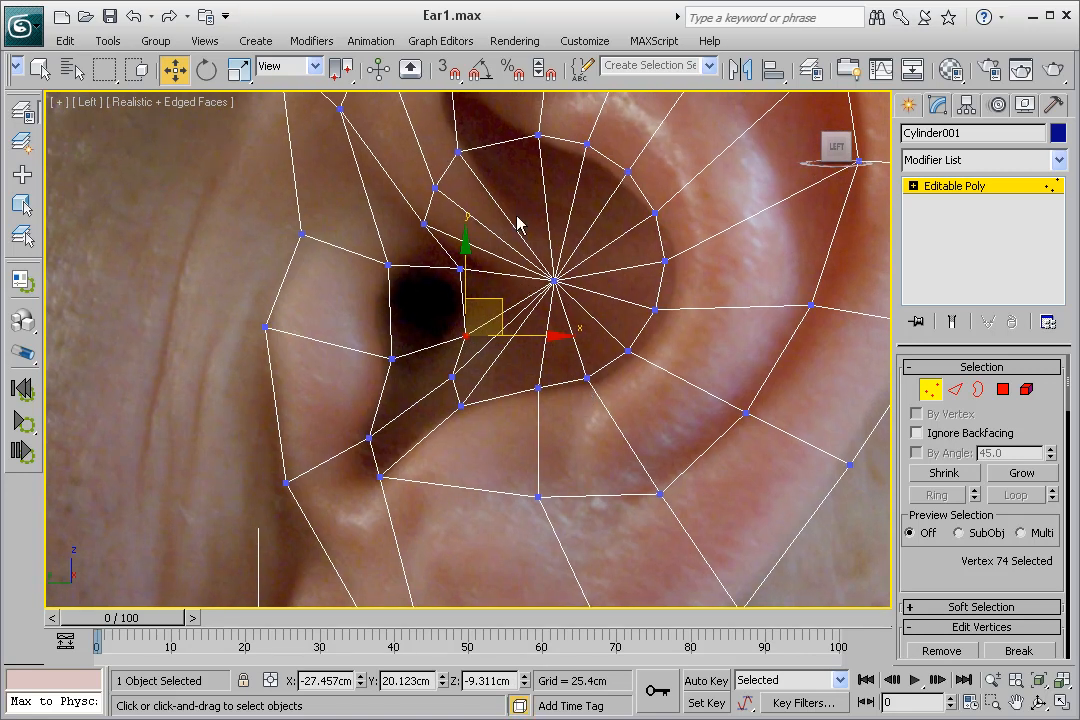
pyautogui.moveTo(560, 188); pyautogui.dragTo(552, 244, button='middle')
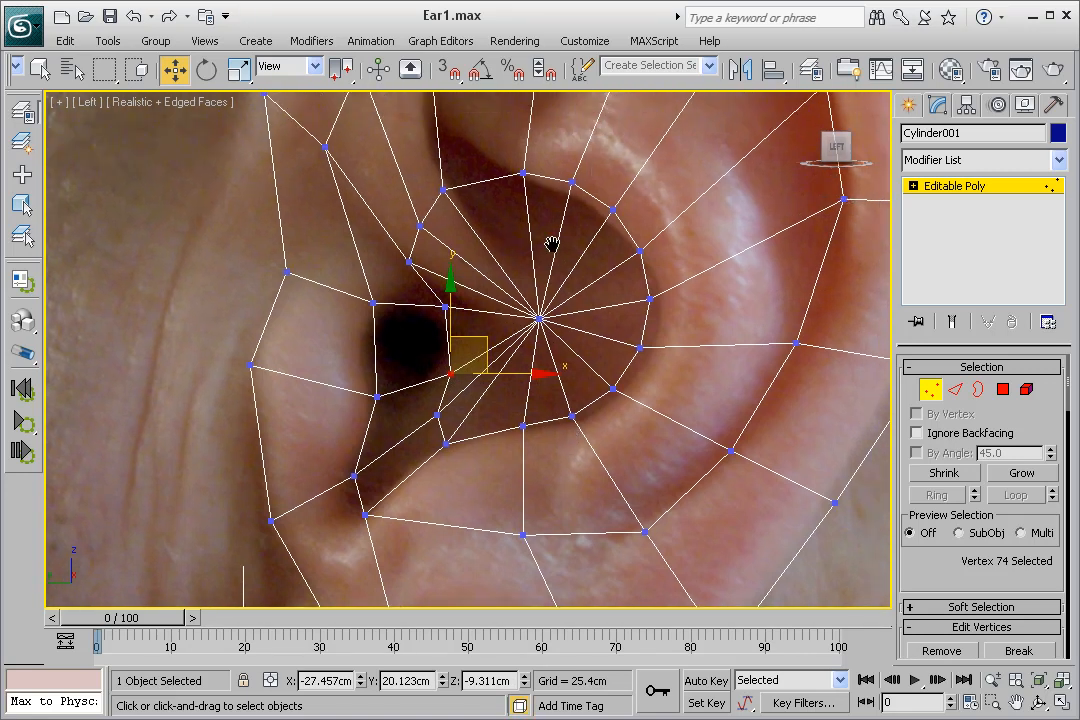
pyautogui.click(568, 192)
pyautogui.click(614, 211)
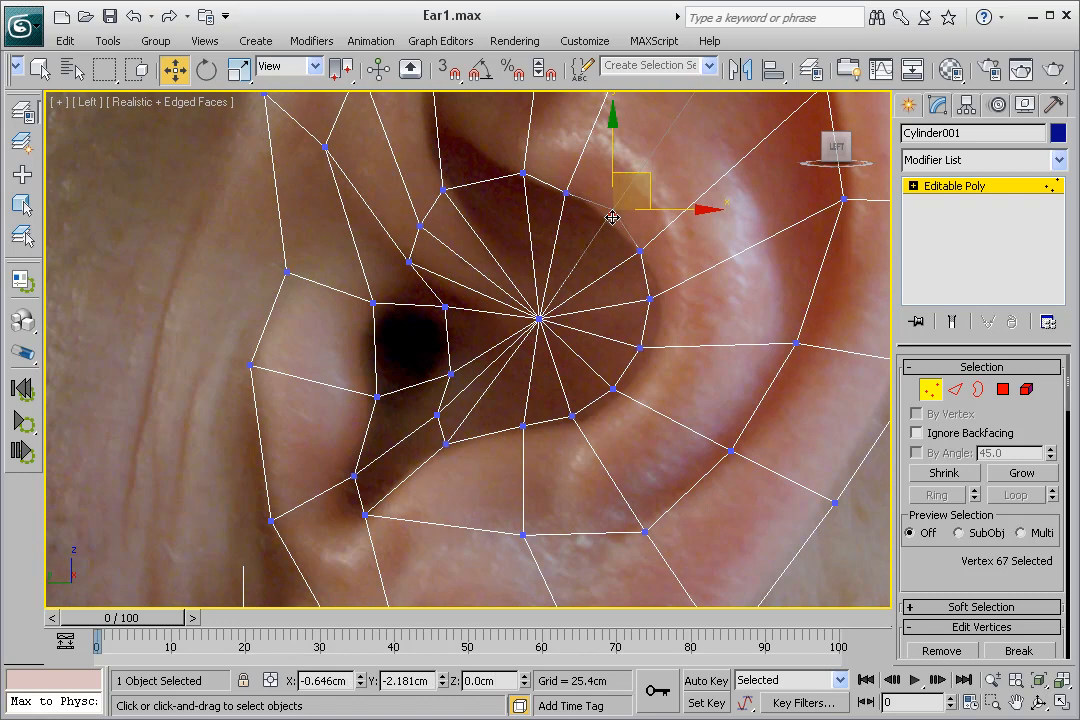
pyautogui.moveTo(648, 299); pyautogui.dragTo(659, 299)
pyautogui.moveTo(640, 348); pyautogui.dragTo(647, 353)
pyautogui.click(613, 388)
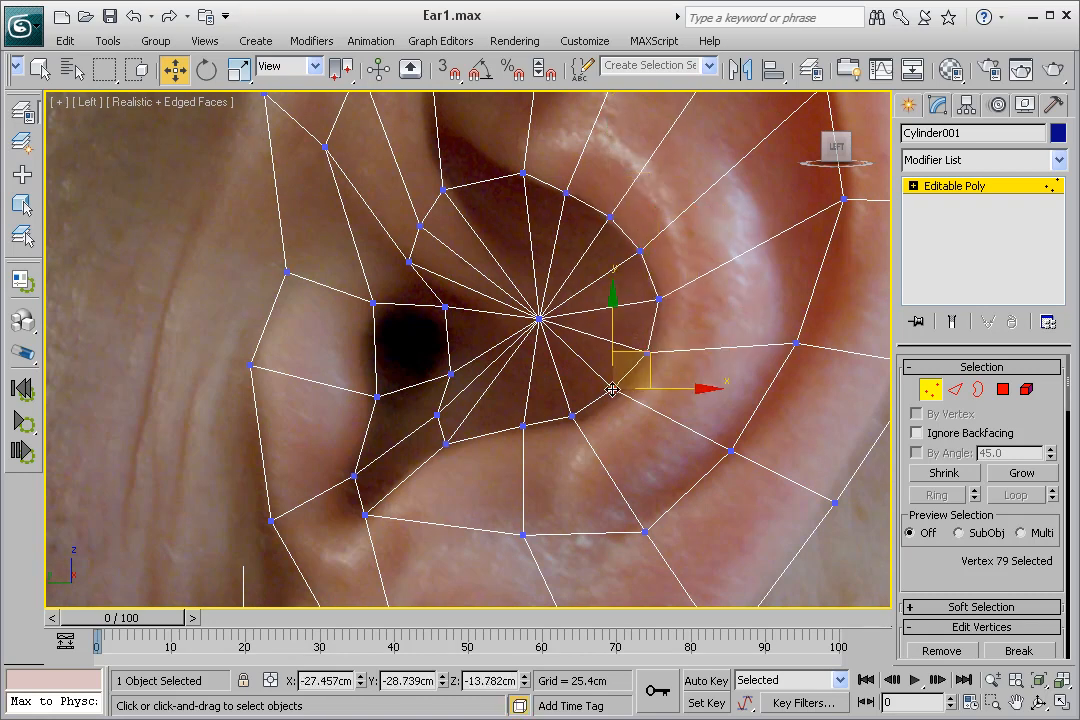
pyautogui.click(522, 175)
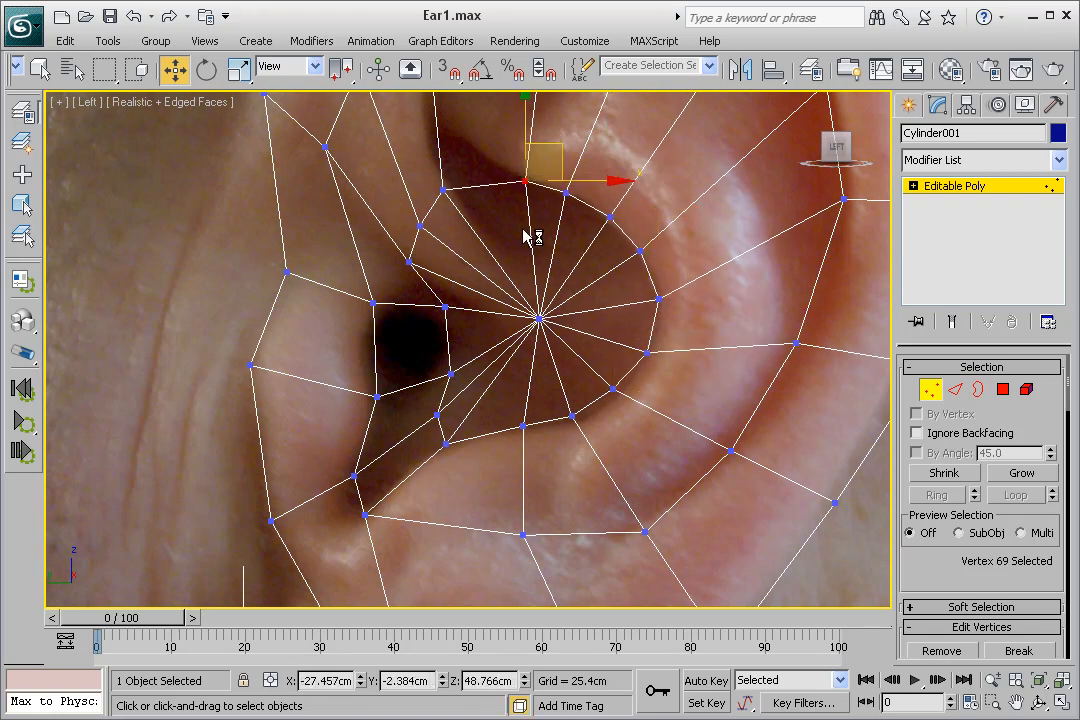
# Step: Pull the two outer-ring vertices overshooting the ear's rear edge inward onto the rim of the helix
pyautogui.scroll(-2, 518, 270)
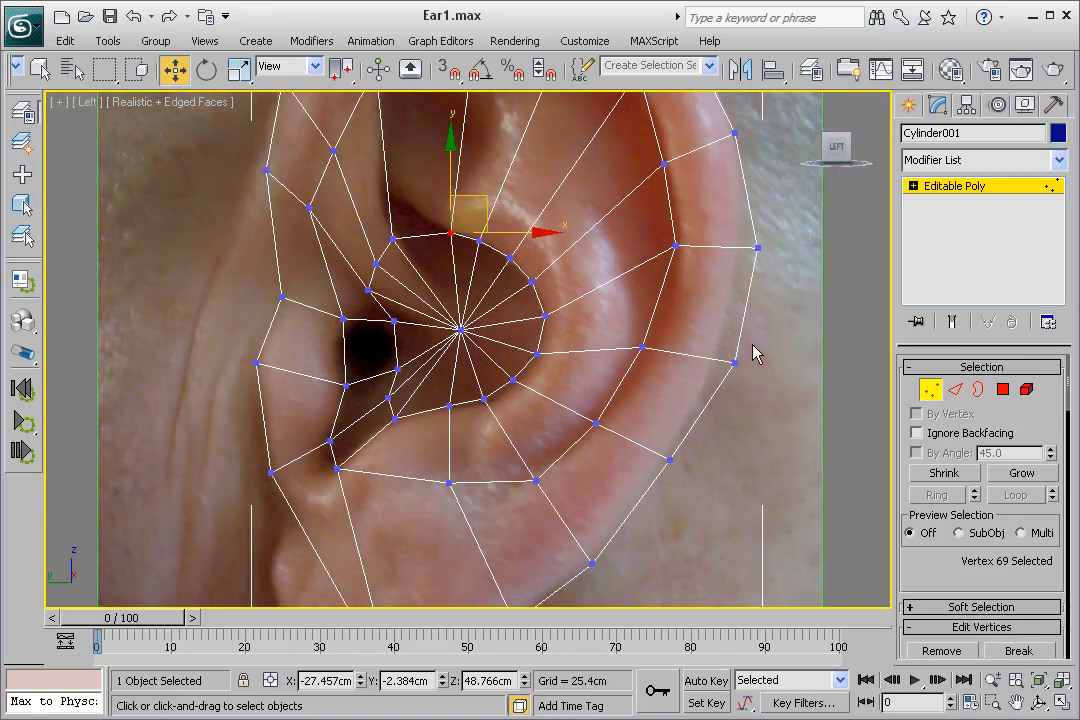
pyautogui.moveTo(711, 380); pyautogui.dragTo(713, 378)
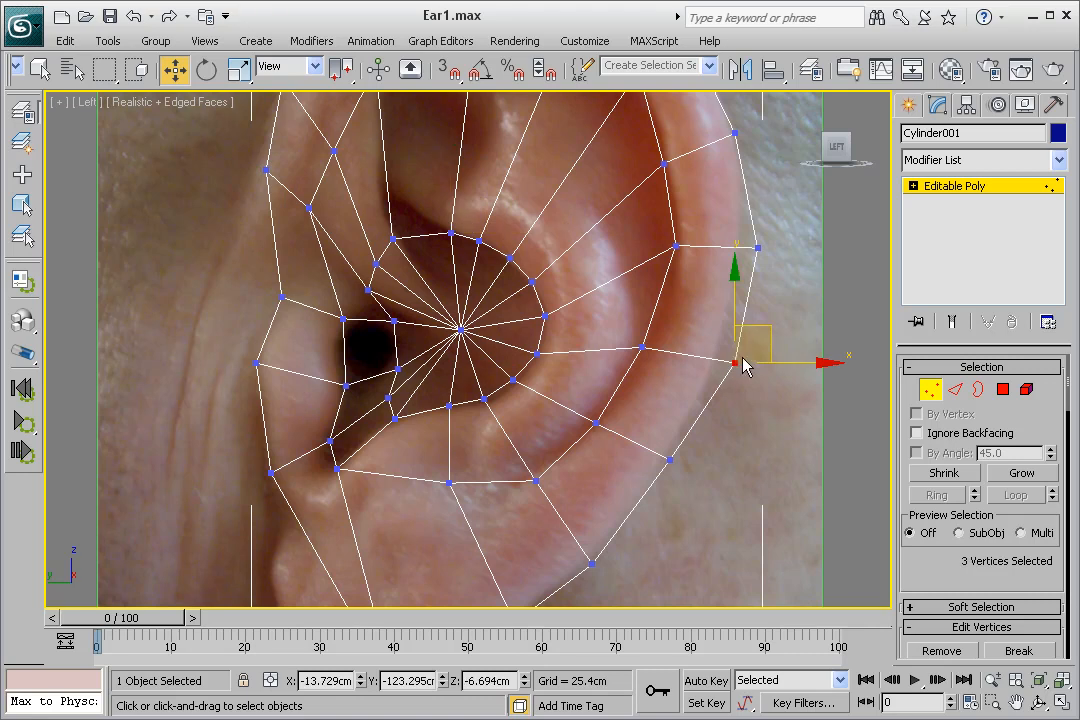
pyautogui.moveTo(734, 361); pyautogui.dragTo(718, 356)
pyautogui.moveTo(736, 264)
pyautogui.mouseDown()
pyautogui.moveTo(753, 255)
pyautogui.moveTo(740, 246)
pyautogui.mouseUp()
pyautogui.moveTo(776, 198); pyautogui.dragTo(770, 272, button='middle')
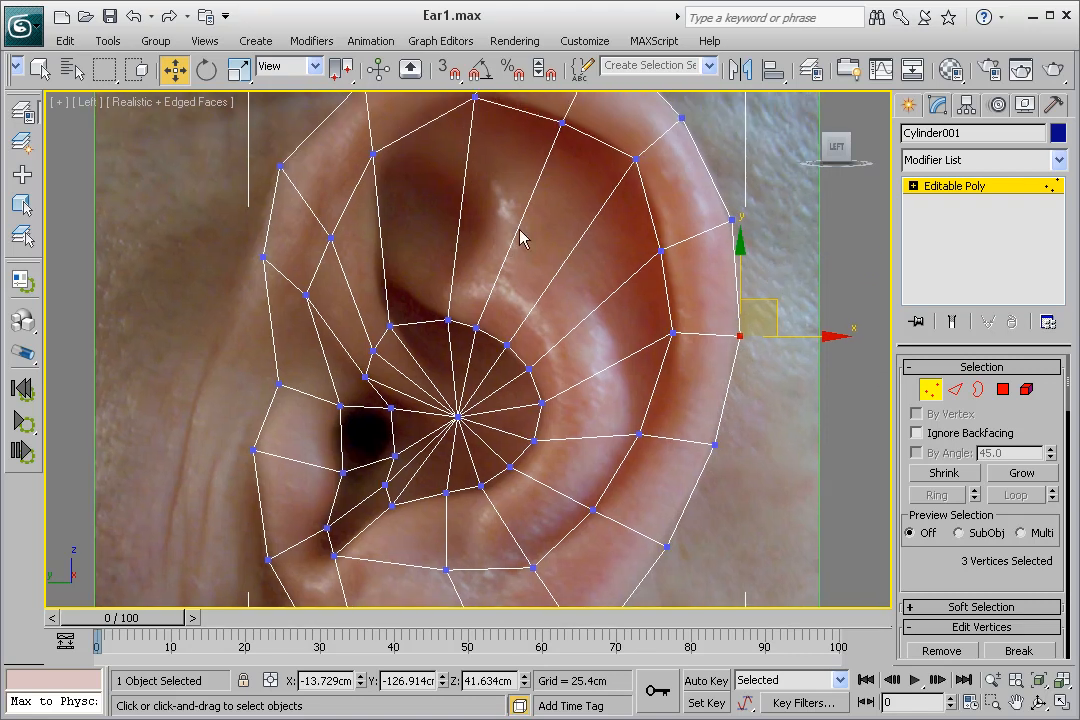
# Step: Shift the topmost outer-ring vertex toward the front along the upper edge of the helix
pyautogui.moveTo(530, 135); pyautogui.dragTo(556, 189, button='middle')
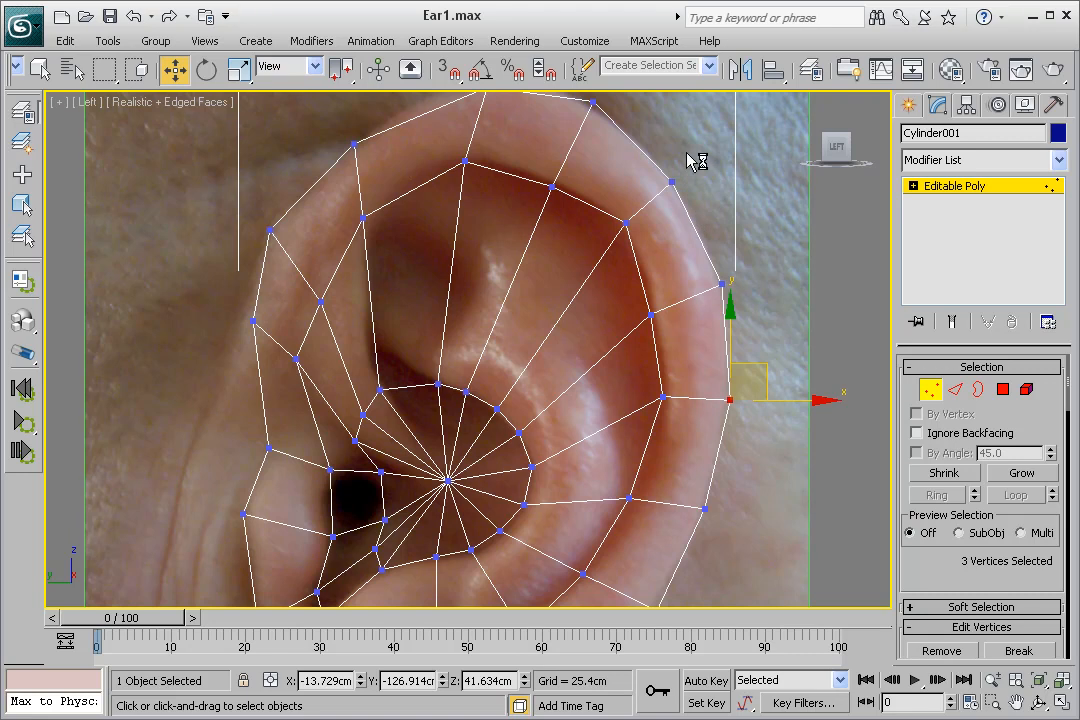
pyautogui.moveTo(680, 188); pyautogui.dragTo(713, 210, button='middle')
pyautogui.click(510, 134)
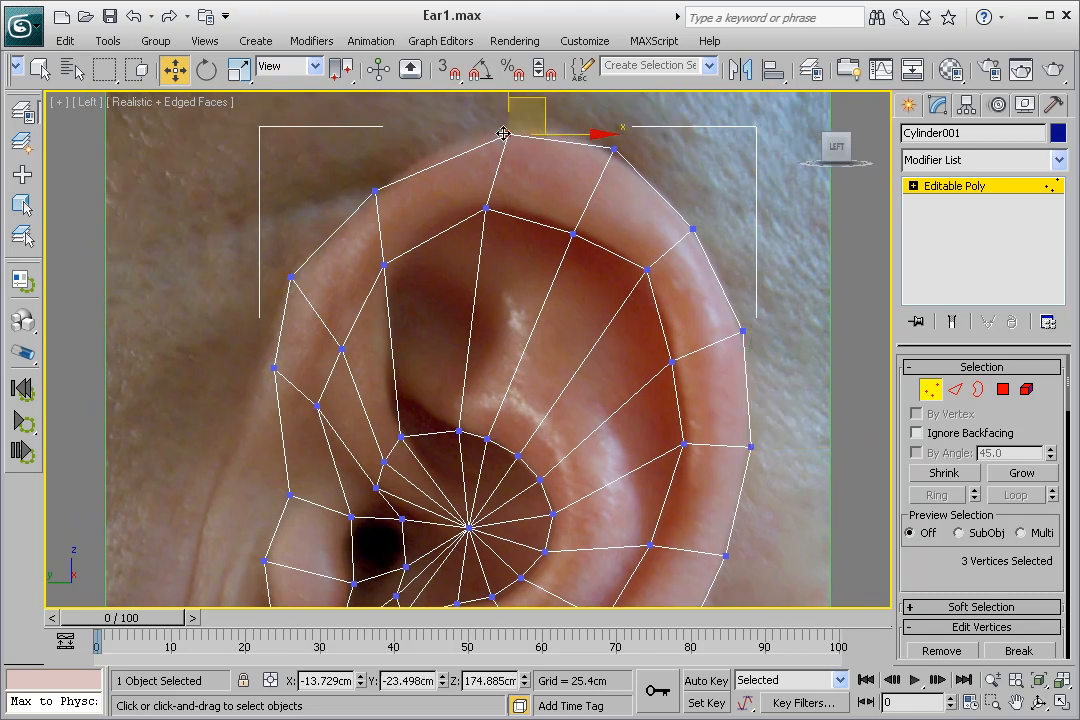
pyautogui.moveTo(510, 134); pyautogui.dragTo(479, 133)
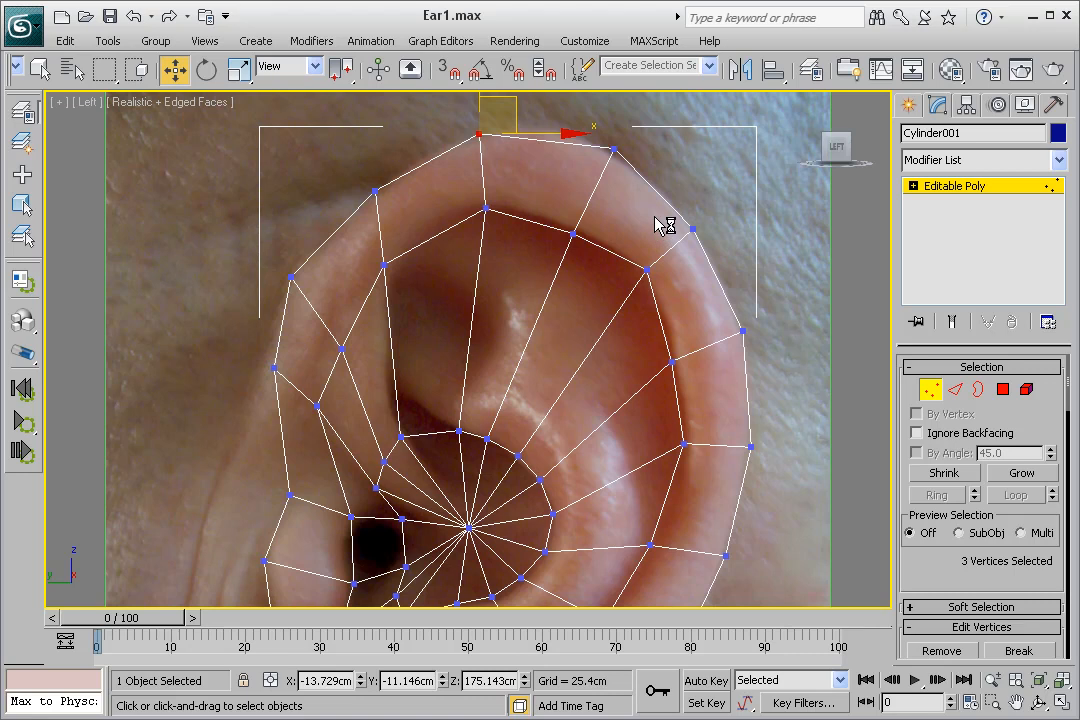
# Step: Move the three upper-front inner-ring vertices up and forward to follow the concha hollow's pointed upper front corner
pyautogui.moveTo(755, 382); pyautogui.dragTo(463, 362, button='middle')
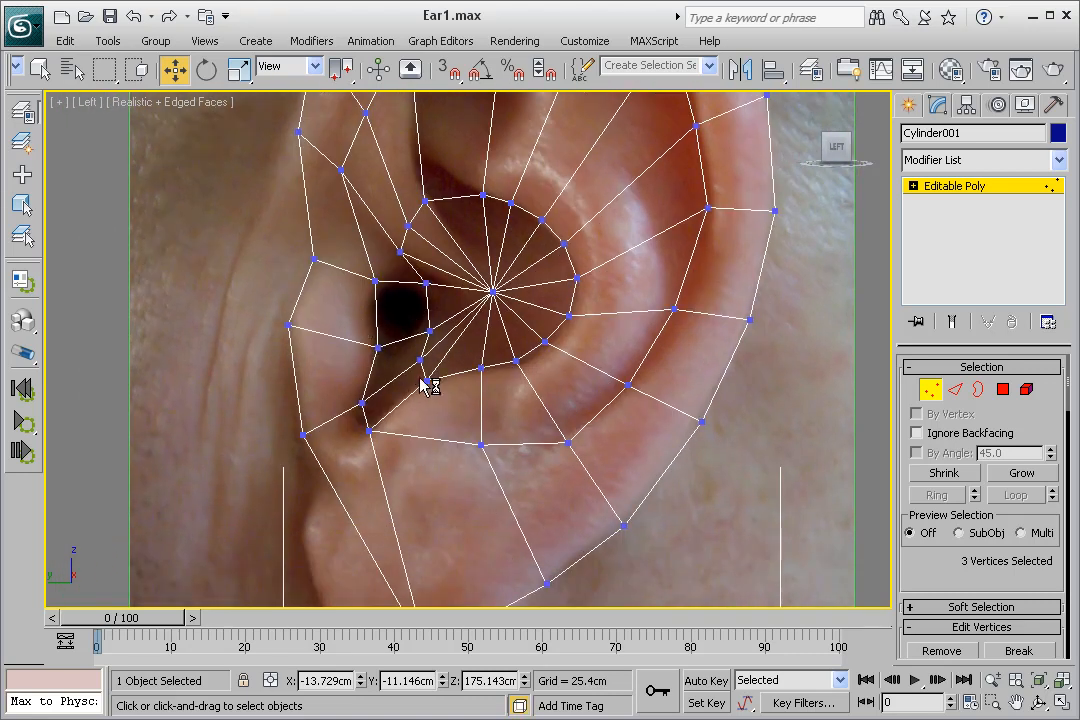
pyautogui.moveTo(747, 309); pyautogui.dragTo(726, 431, button='middle')
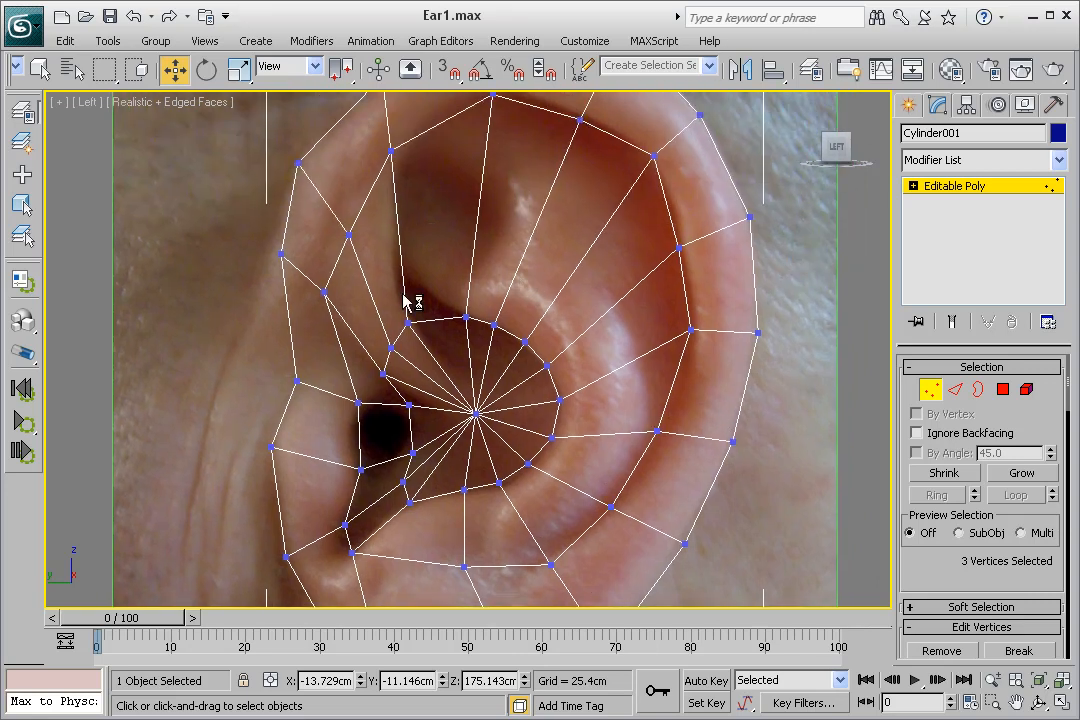
pyautogui.moveTo(410, 322)
pyautogui.mouseDown()
pyautogui.moveTo(422, 301)
pyautogui.moveTo(406, 314)
pyautogui.mouseUp()
pyautogui.moveTo(491, 261); pyautogui.dragTo(497, 293, button='middle')
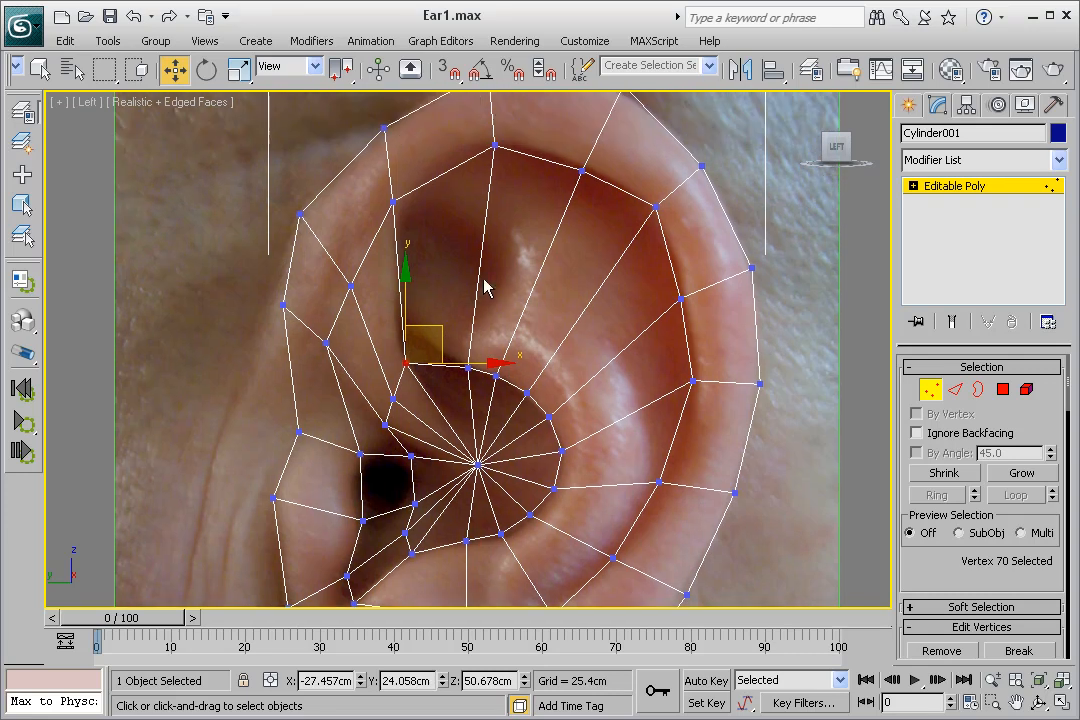
pyautogui.moveTo(499, 307); pyautogui.dragTo(531, 263, button='middle')
pyautogui.click(458, 336)
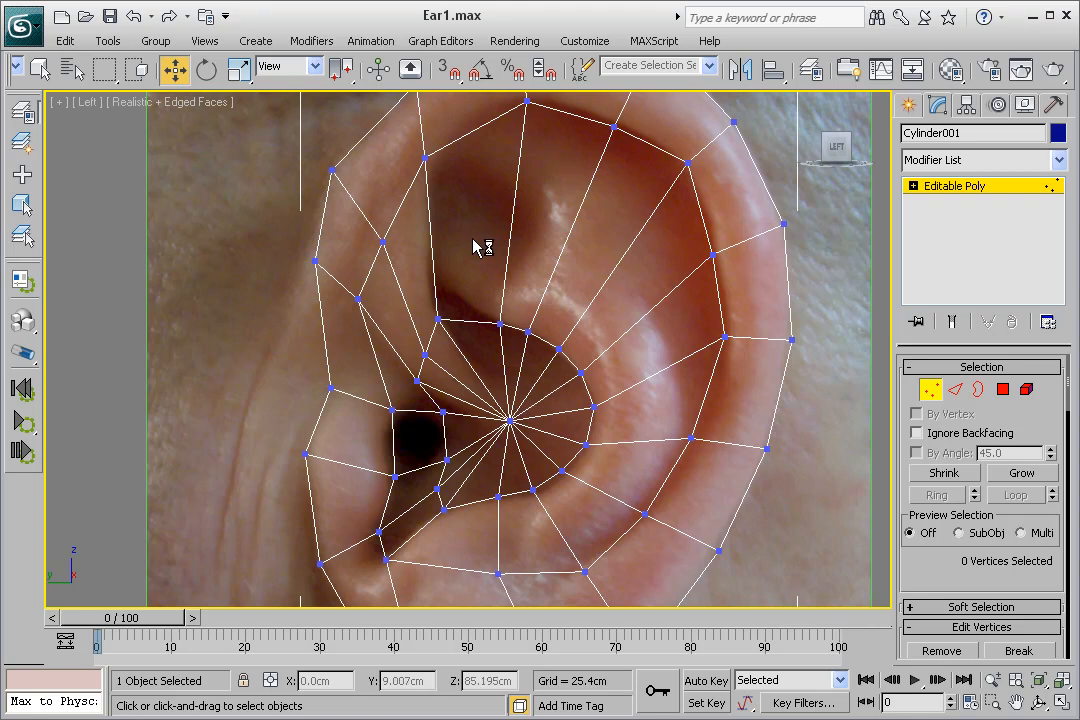
pyautogui.moveTo(497, 260); pyautogui.dragTo(480, 191, button='middle')
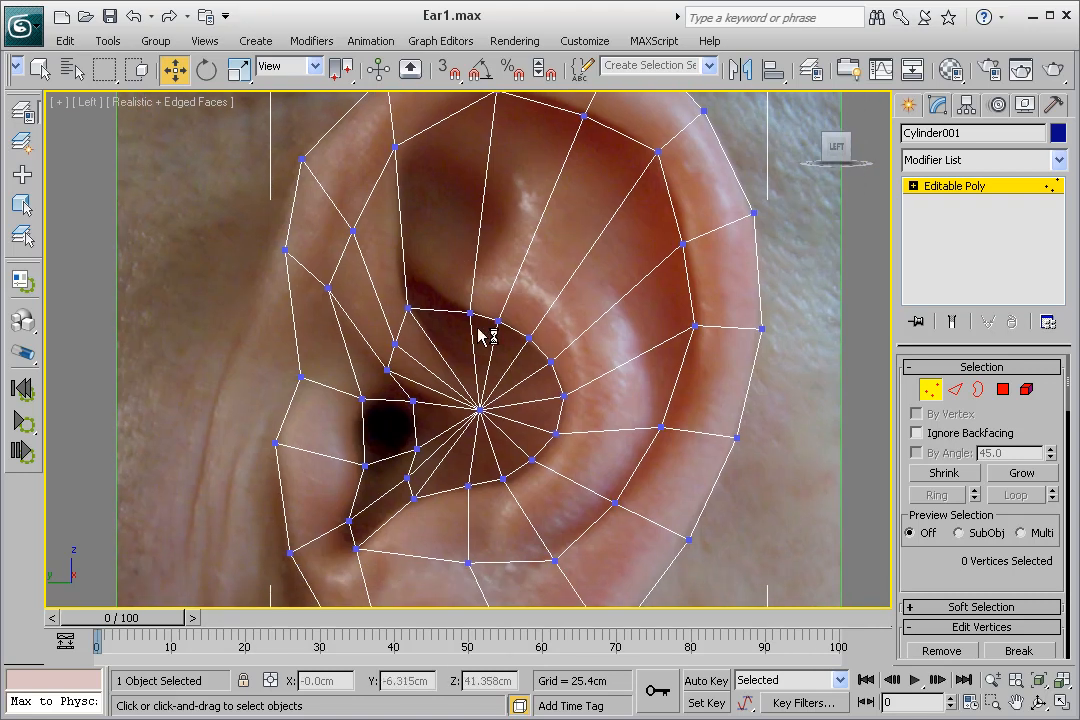
pyautogui.moveTo(468, 314); pyautogui.dragTo(425, 286)
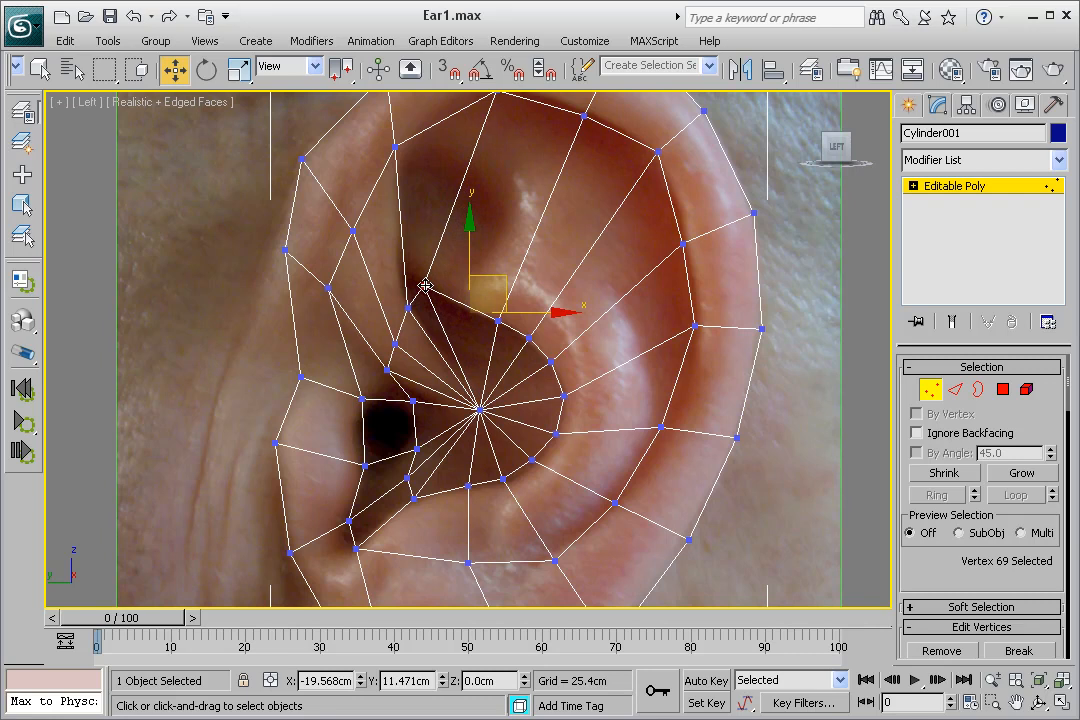
pyautogui.moveTo(498, 322); pyautogui.dragTo(460, 298)
# Step: Shift the two top middle-ring vertices forward along the inner edge of the helix to even out the spokes
pyautogui.moveTo(537, 222); pyautogui.dragTo(541, 300, button='middle')
pyautogui.moveTo(581, 205); pyautogui.dragTo(561, 194)
pyautogui.moveTo(494, 177); pyautogui.dragTo(473, 178)
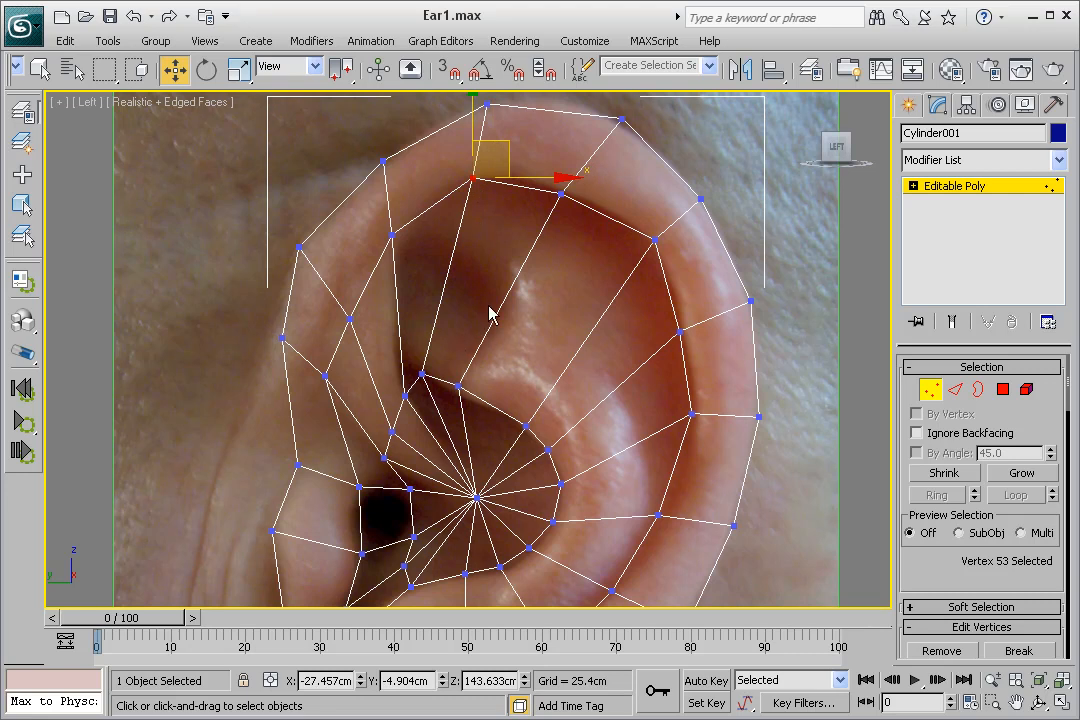